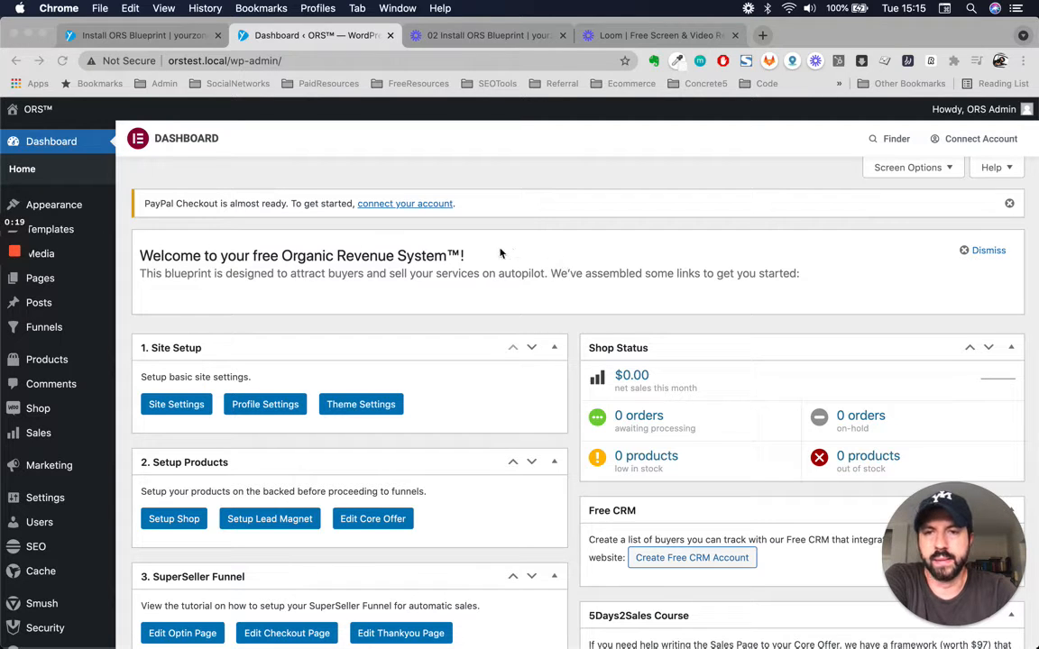
- Open the site's General settings page and close the two extra browser tabs with the install video and Loom
scroll(469, 418, down, 2)
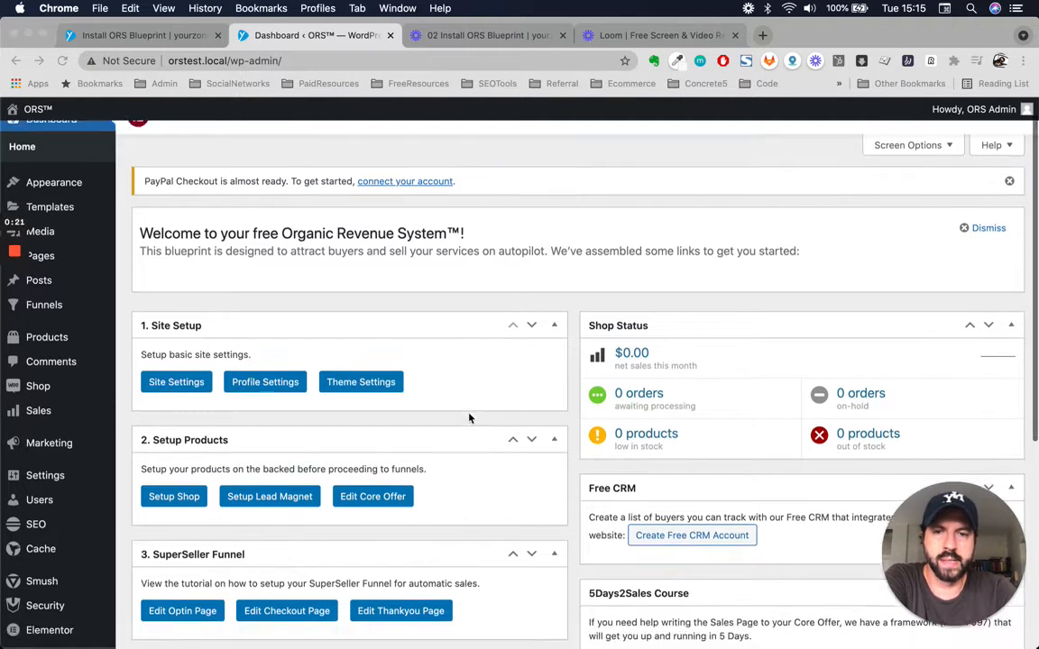
scroll(469, 418, up, 2)
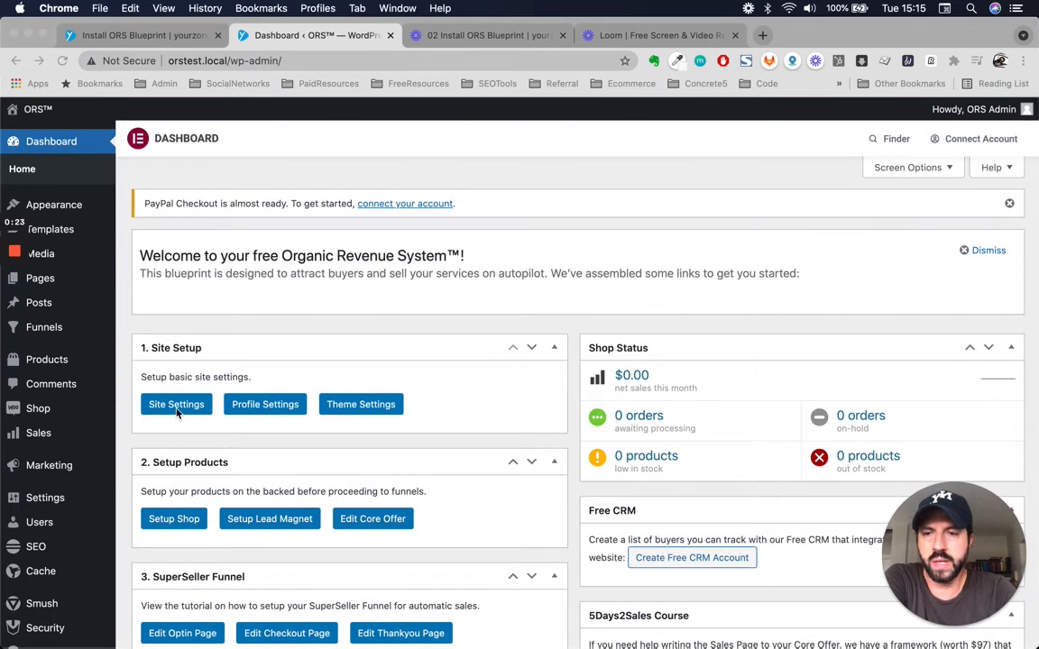
click(283, 334)
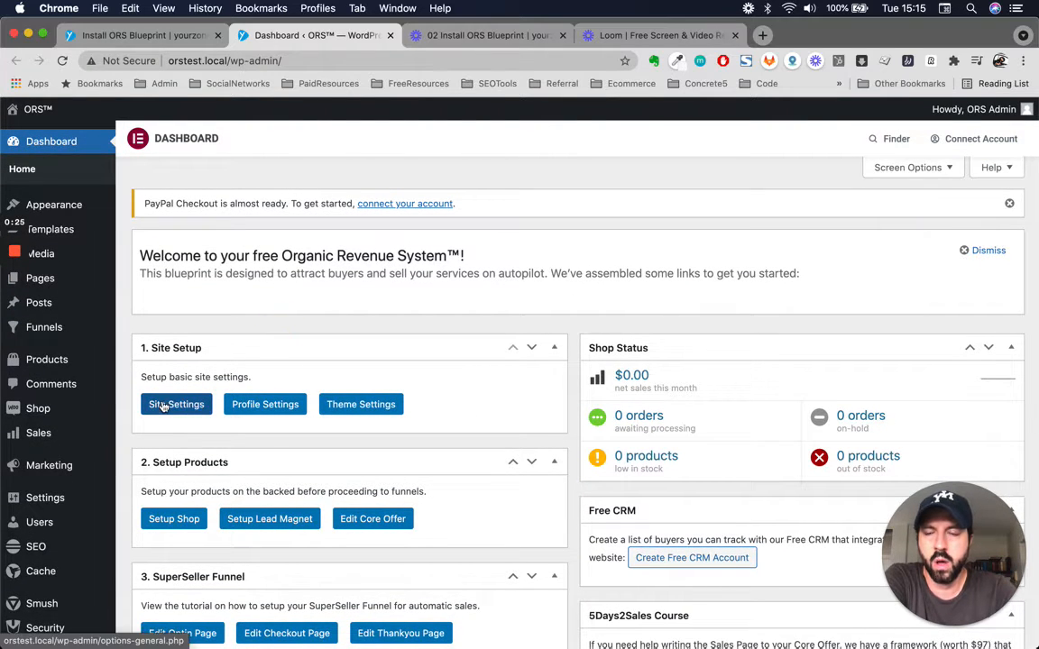
scroll(40, 461, down, 2)
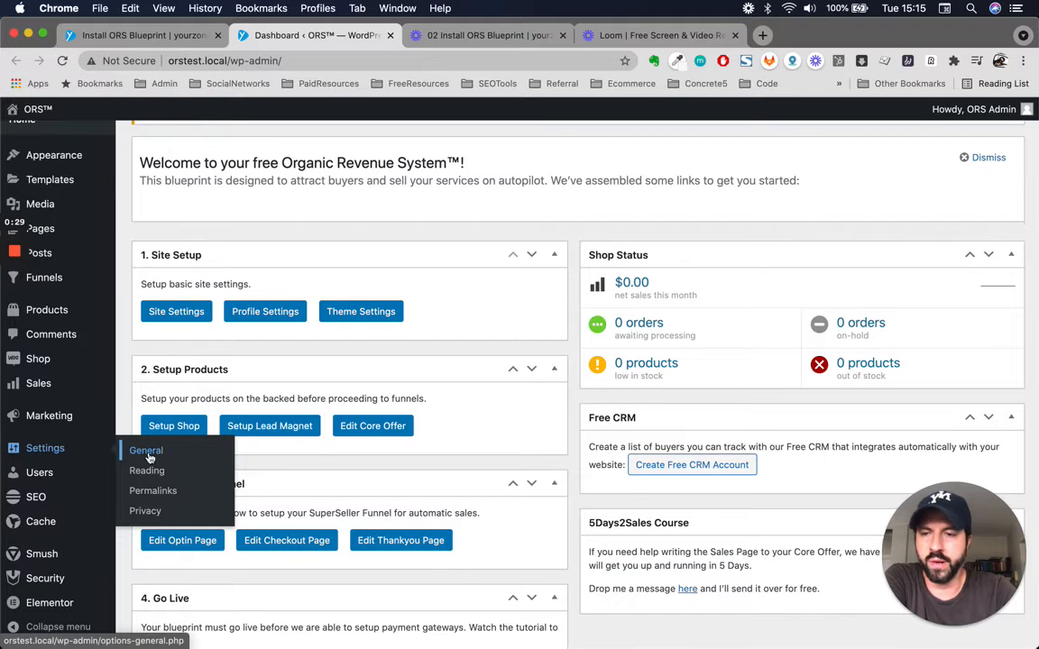
mouse_move(51, 455)
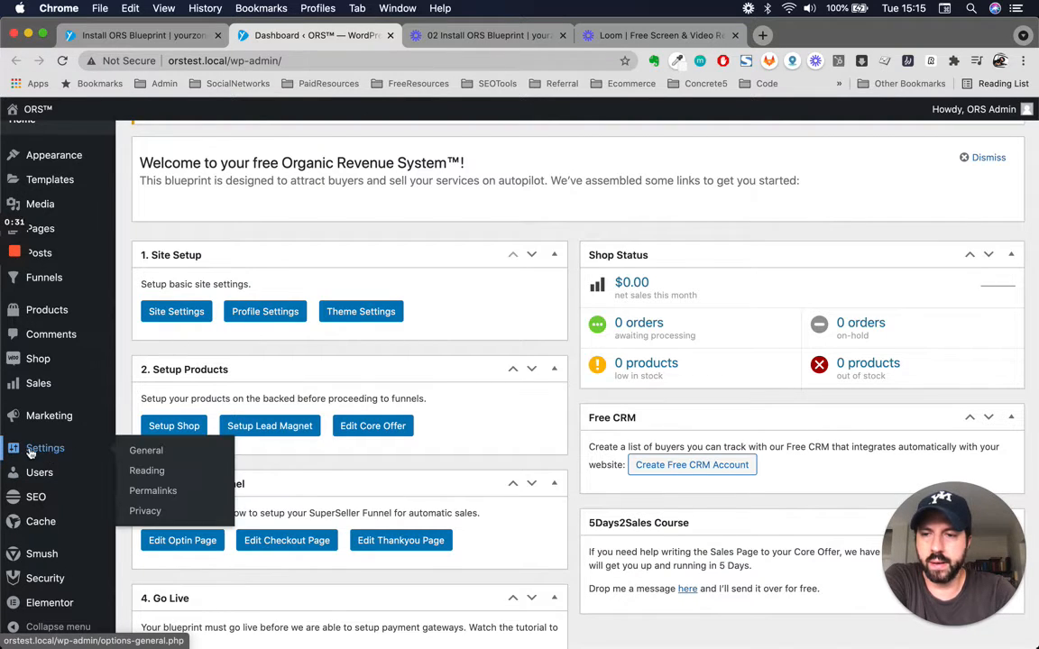
click(135, 451)
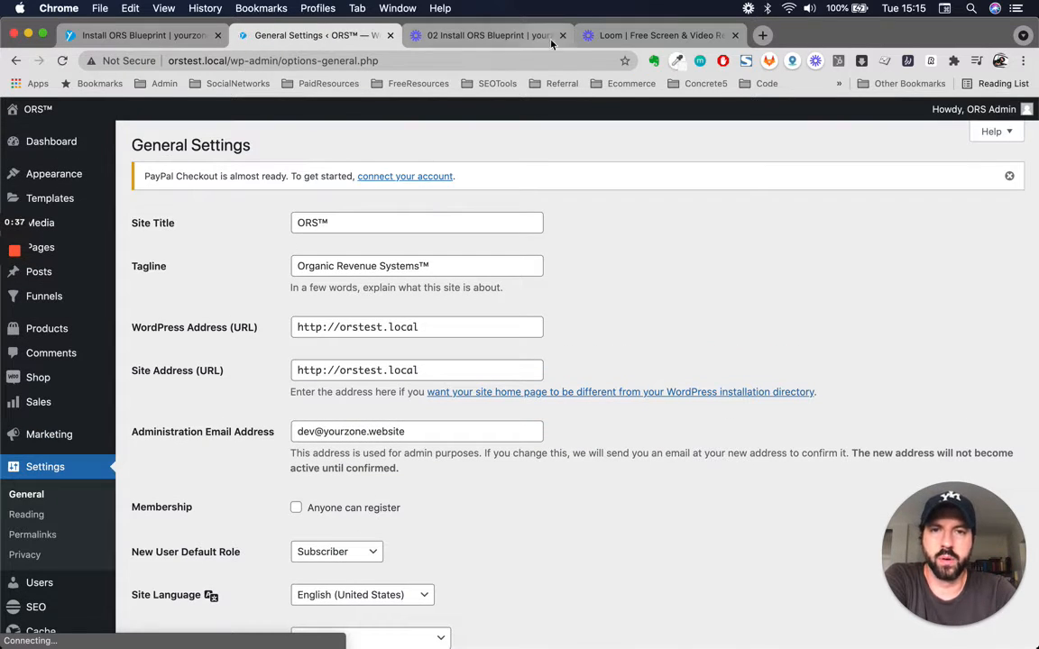
click(562, 36)
click(561, 36)
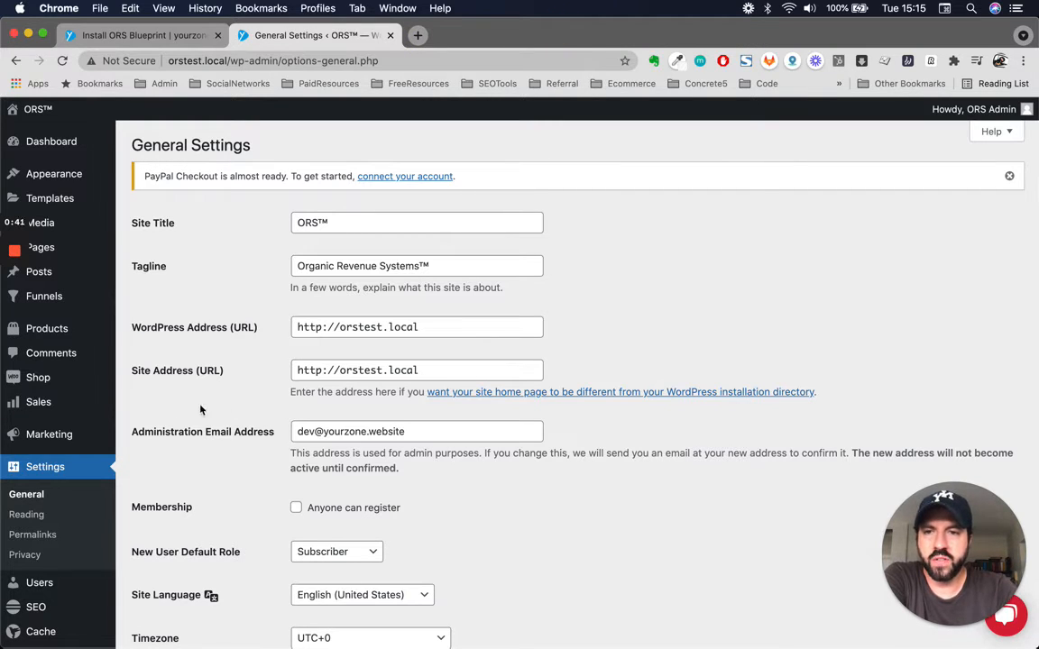
- Examine the site title, tagline, WordPress address and administration email address in the General settings
click(410, 221)
key(shift+Left)
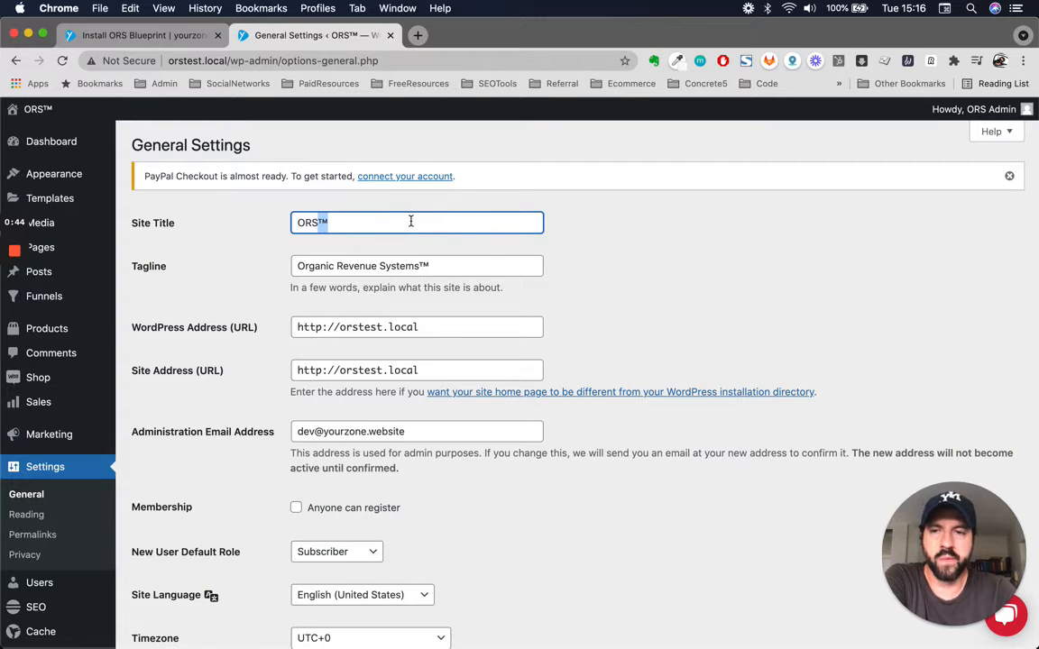
triple_click(437, 264)
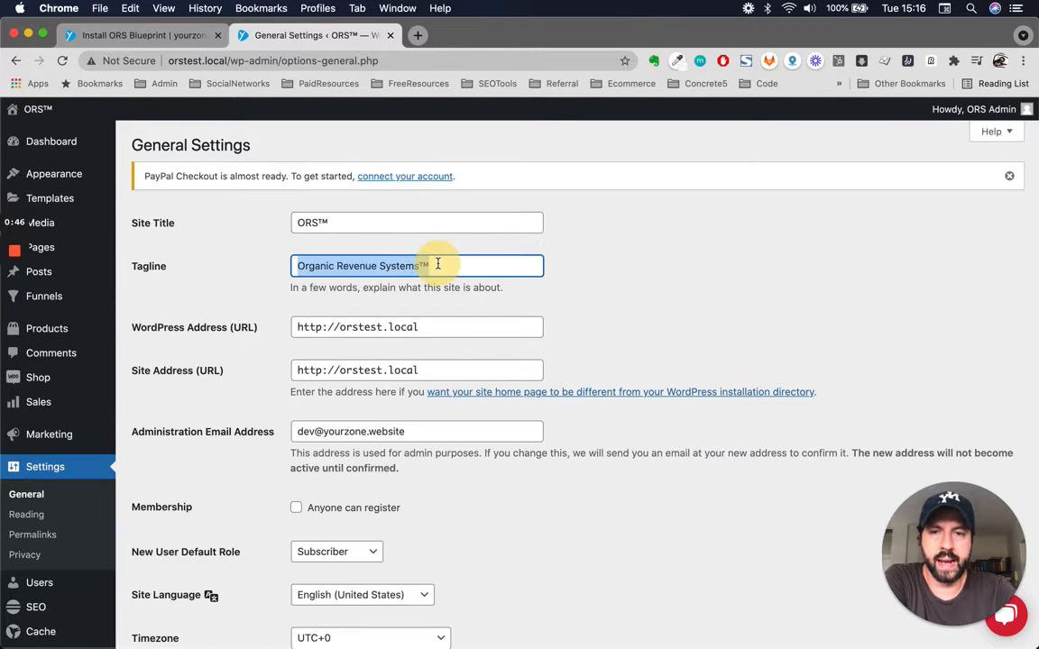
scroll(182, 451, down, 2)
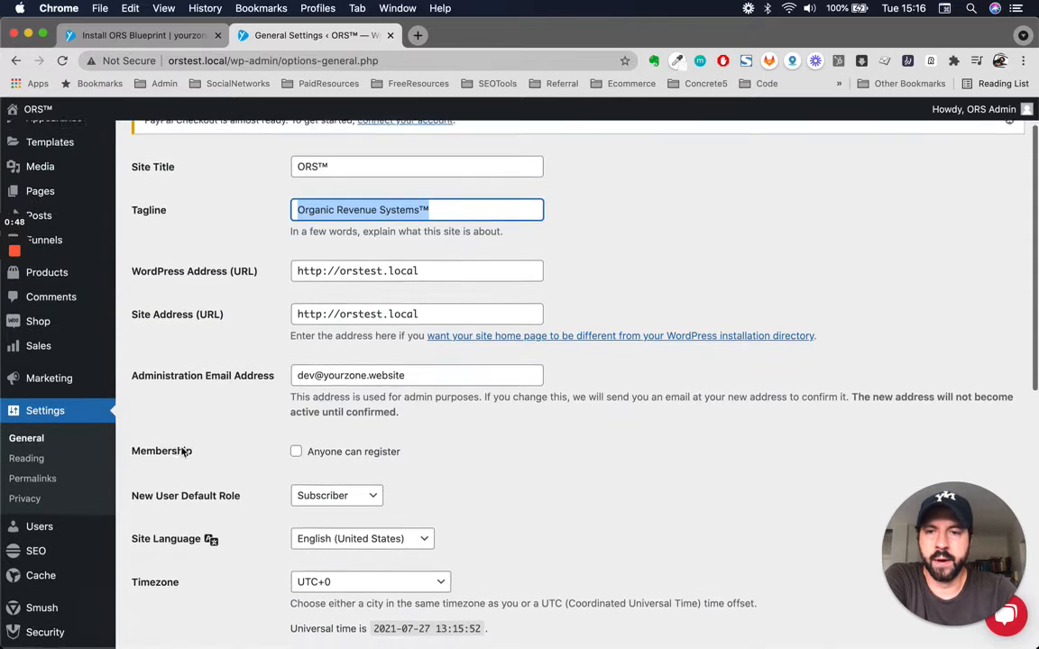
triple_click(460, 258)
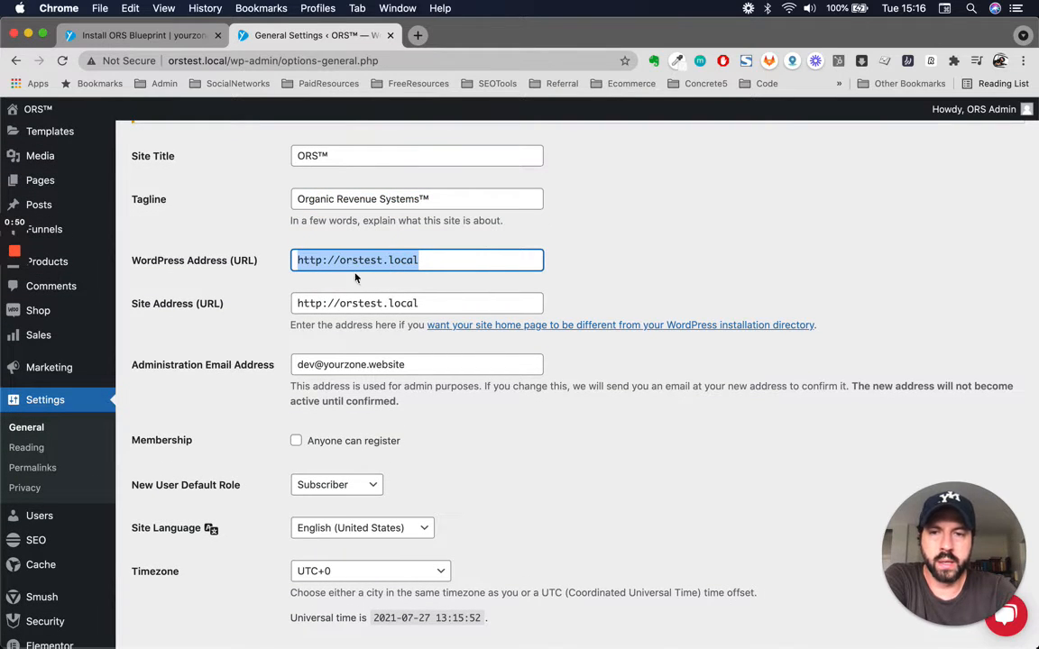
double_click(410, 260)
click(426, 261)
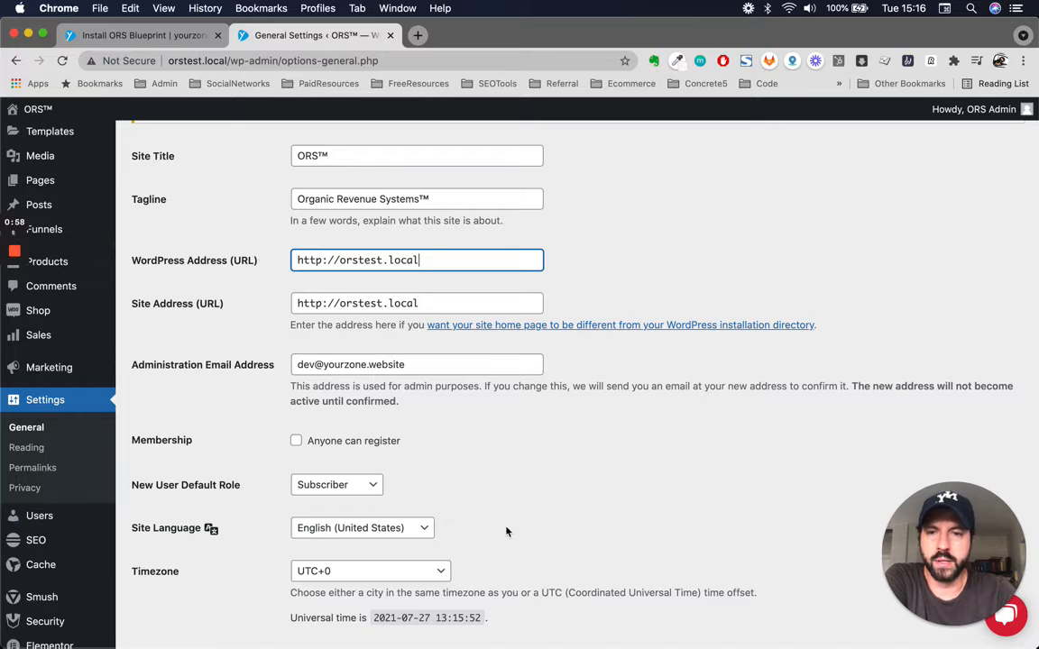
scroll(542, 496, down, 1)
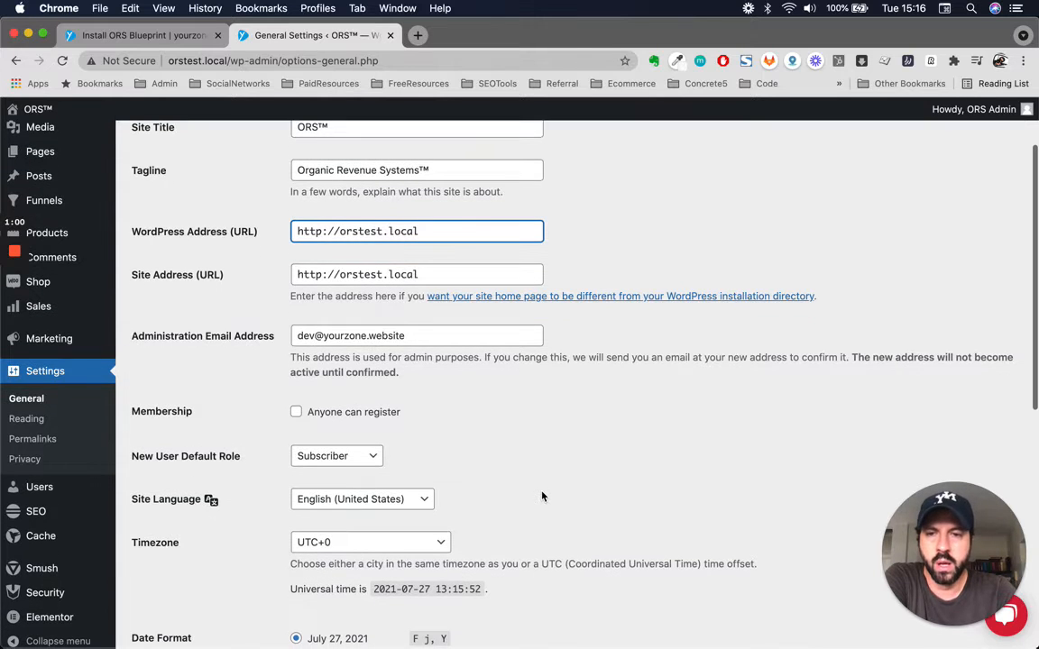
click(381, 337)
drag(369, 336, 423, 336)
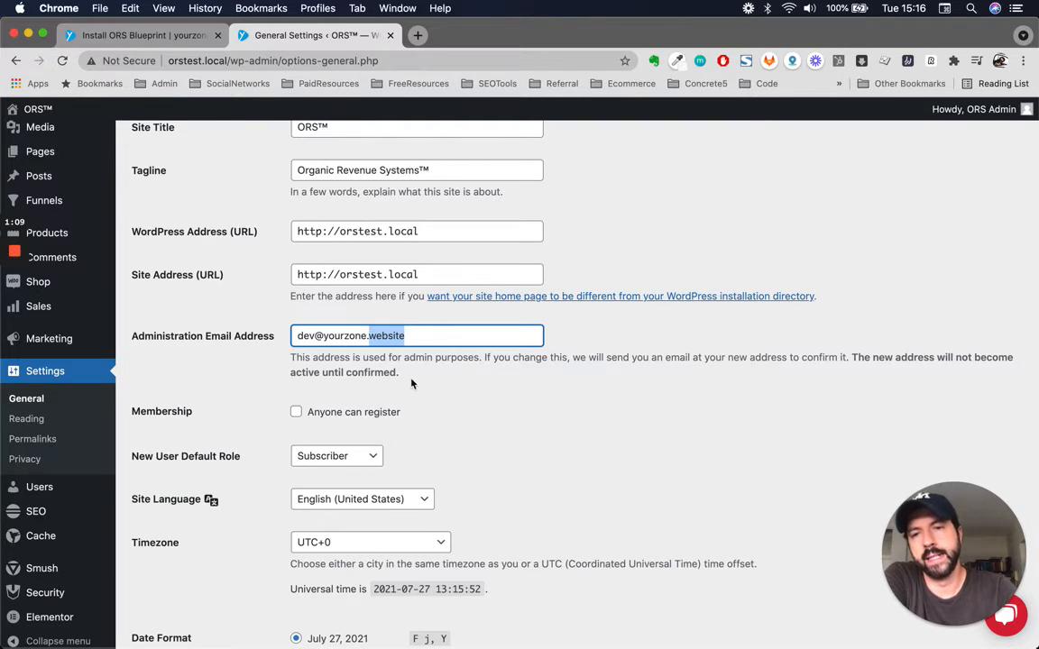
scroll(458, 424, down, 2)
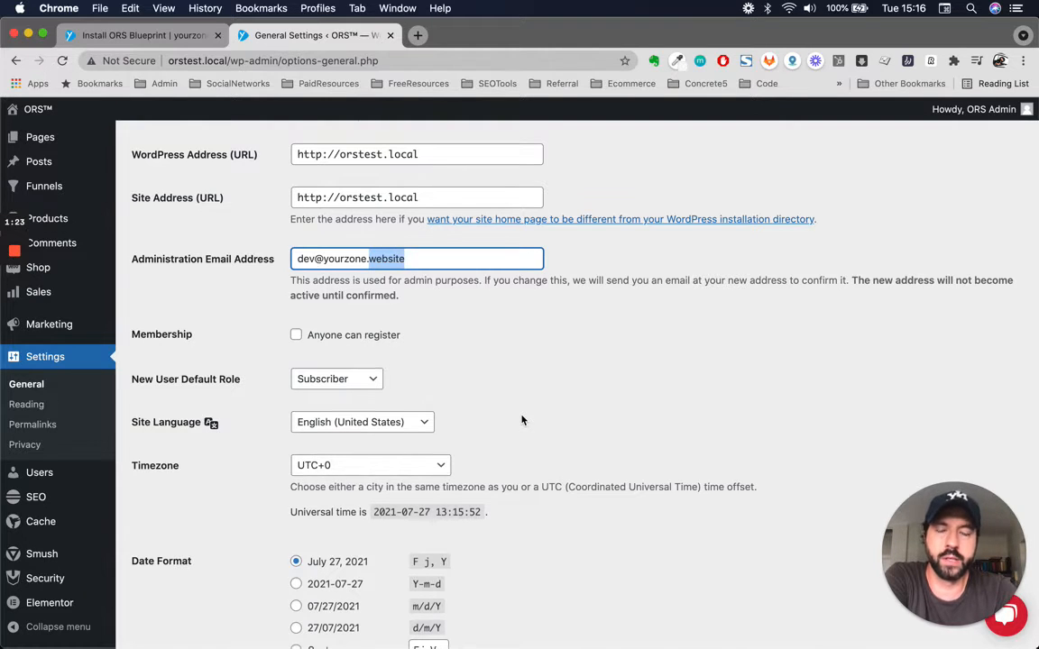
scroll(521, 420, up, 1)
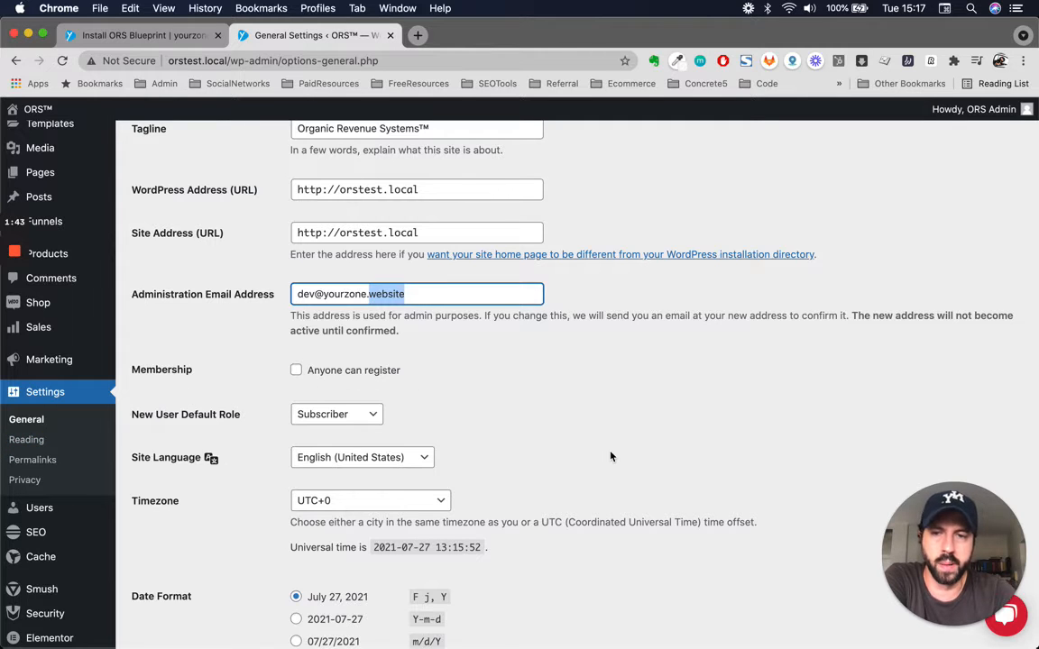
- Examine the default role, site language, timezone, date and time formats, week start and usage tracking options in the General settings
scroll(609, 451, down, 3)
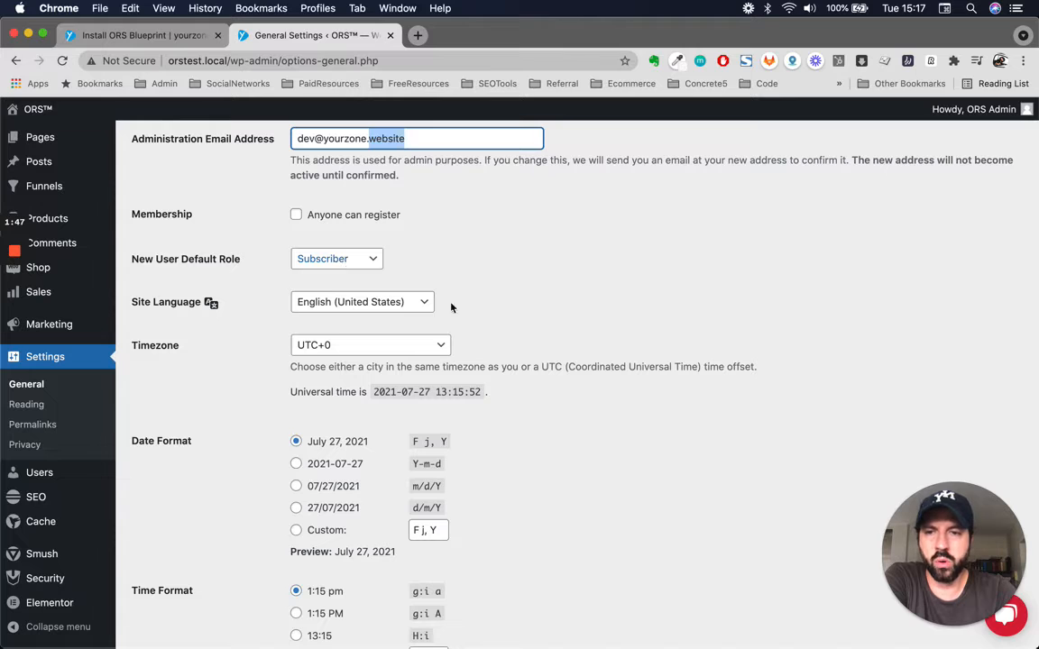
scroll(588, 548, down, 1)
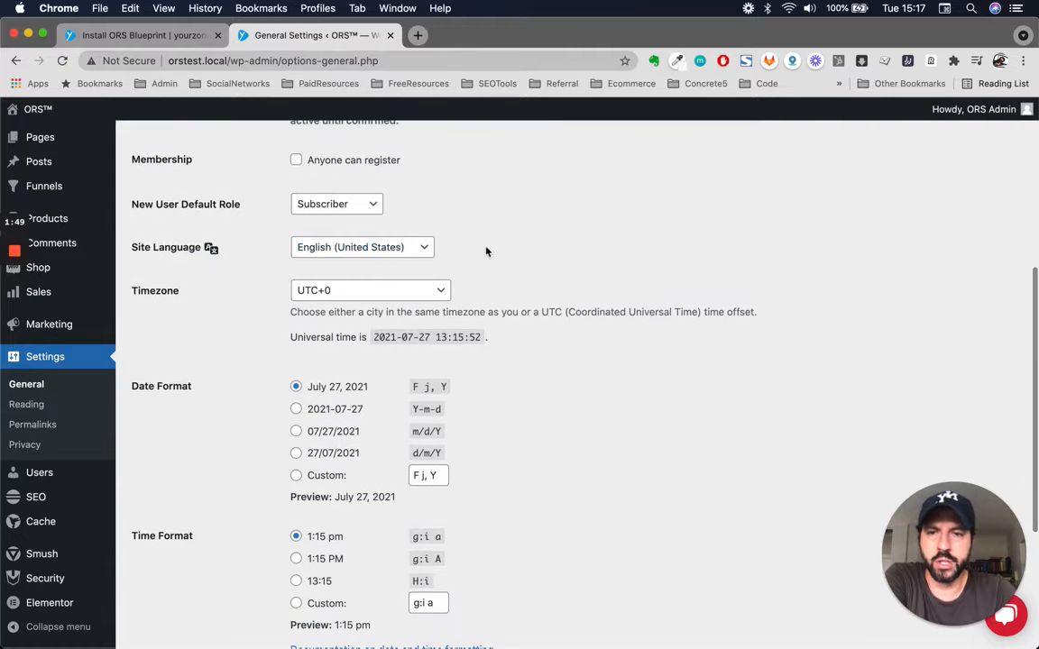
scroll(520, 472, down, 5)
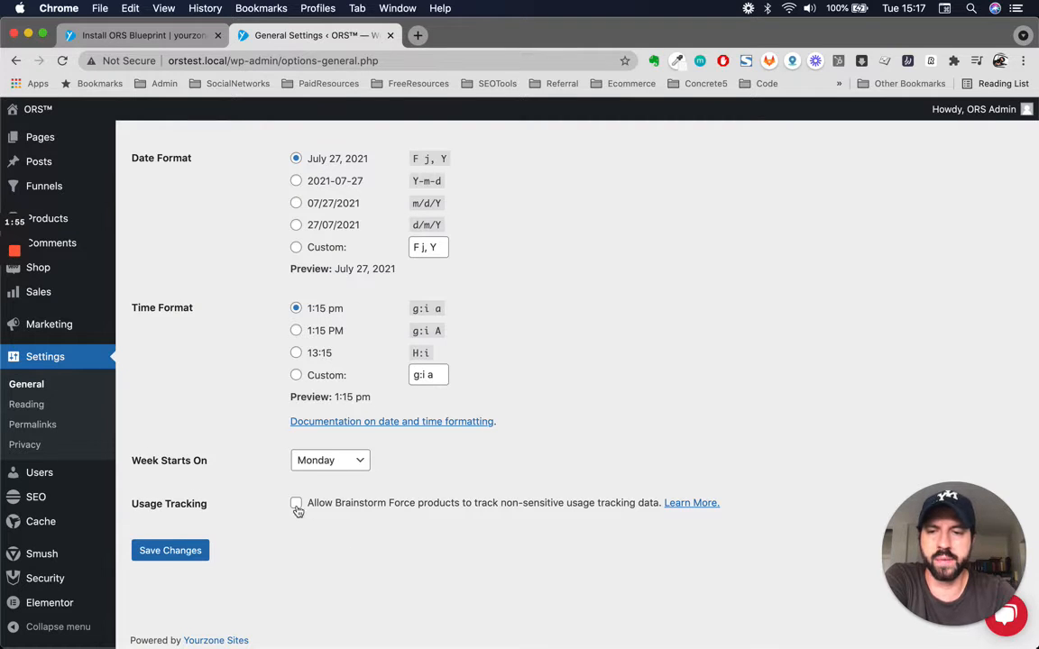
scroll(292, 572, down, 1)
scroll(223, 375, up, 10)
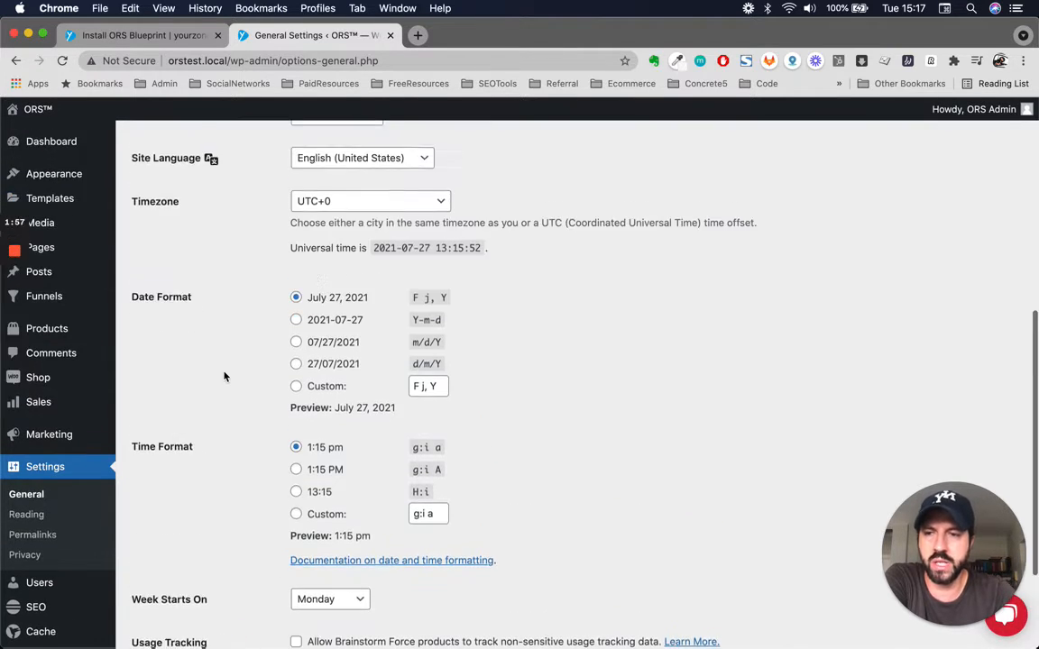
scroll(224, 377, up, 1)
scroll(223, 376, down, 10)
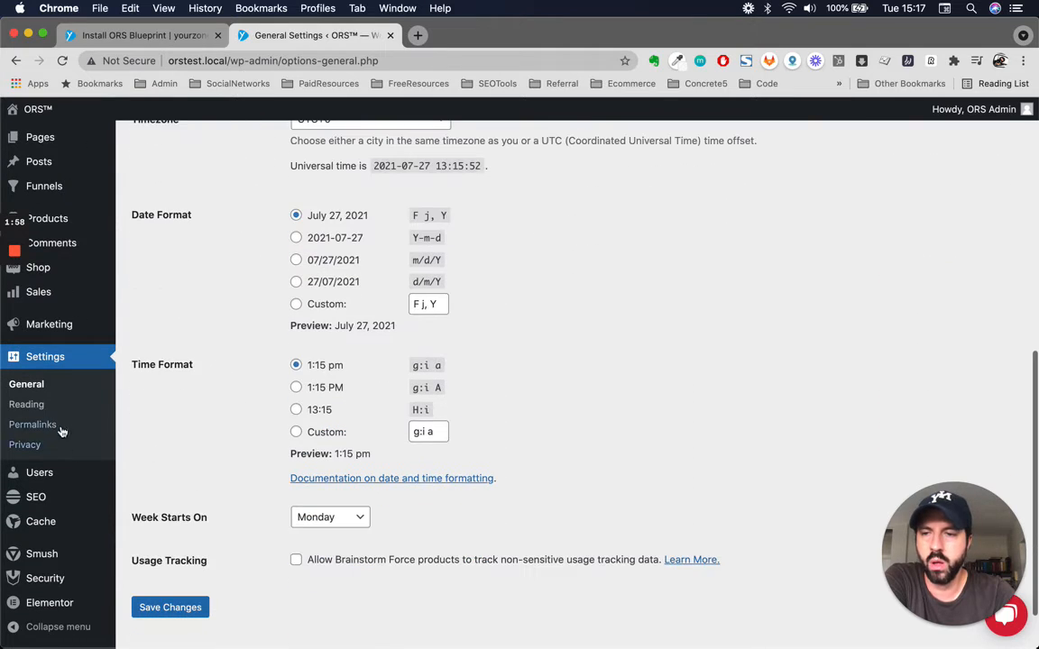
- Open the Reading settings and choose Homepage as the static page displayed as the site's homepage
click(27, 405)
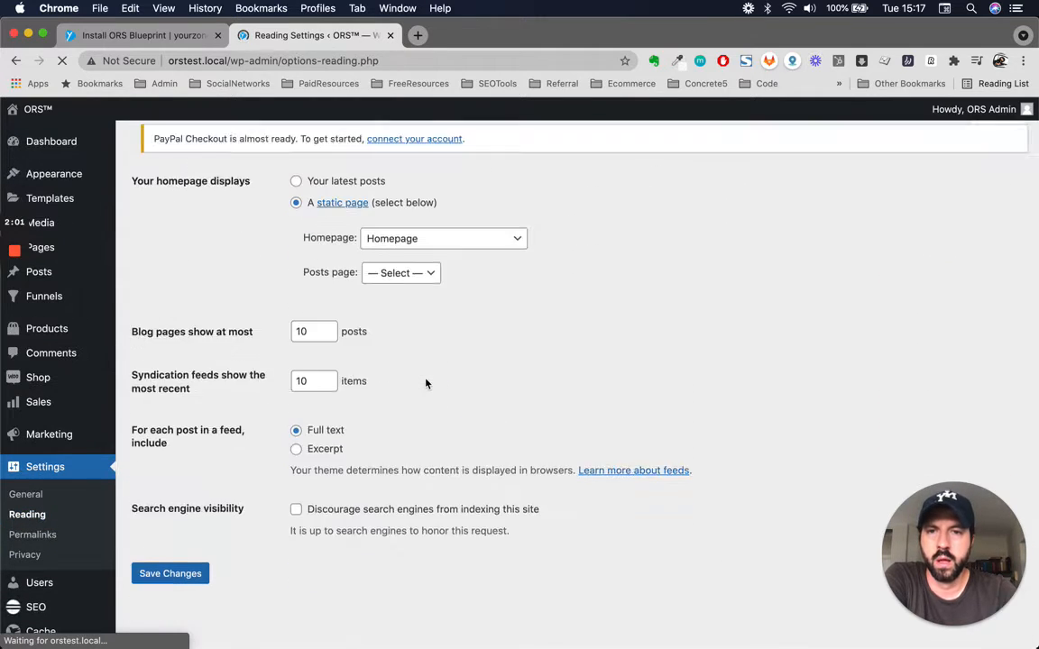
click(404, 280)
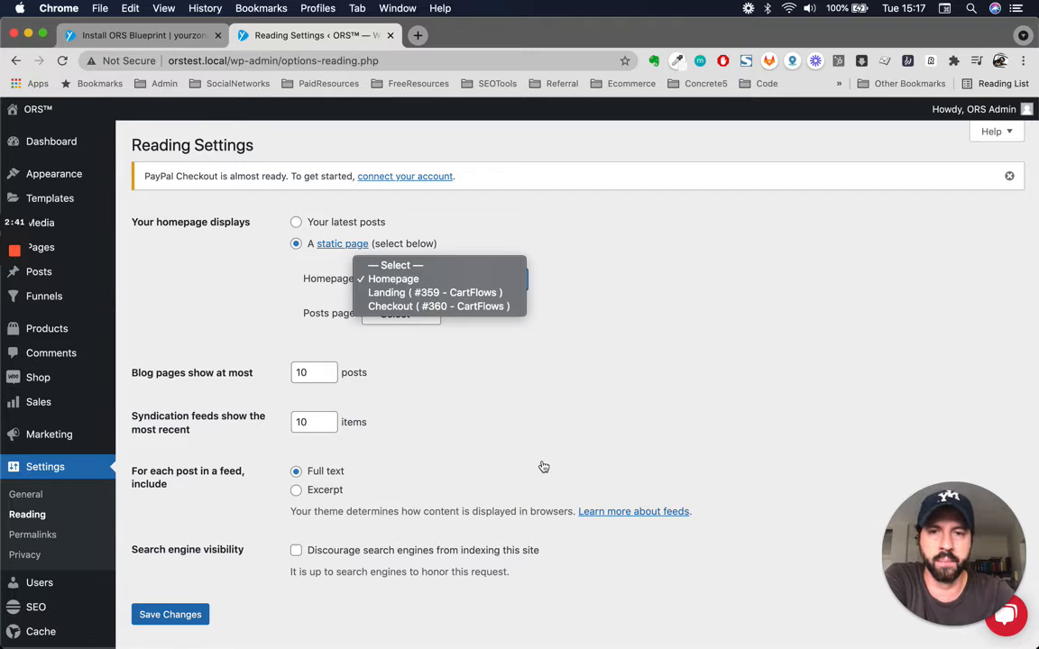
click(397, 280)
- Check the blog page, feed and search engine visibility options, then save the Reading settings
scroll(505, 343, down, 1)
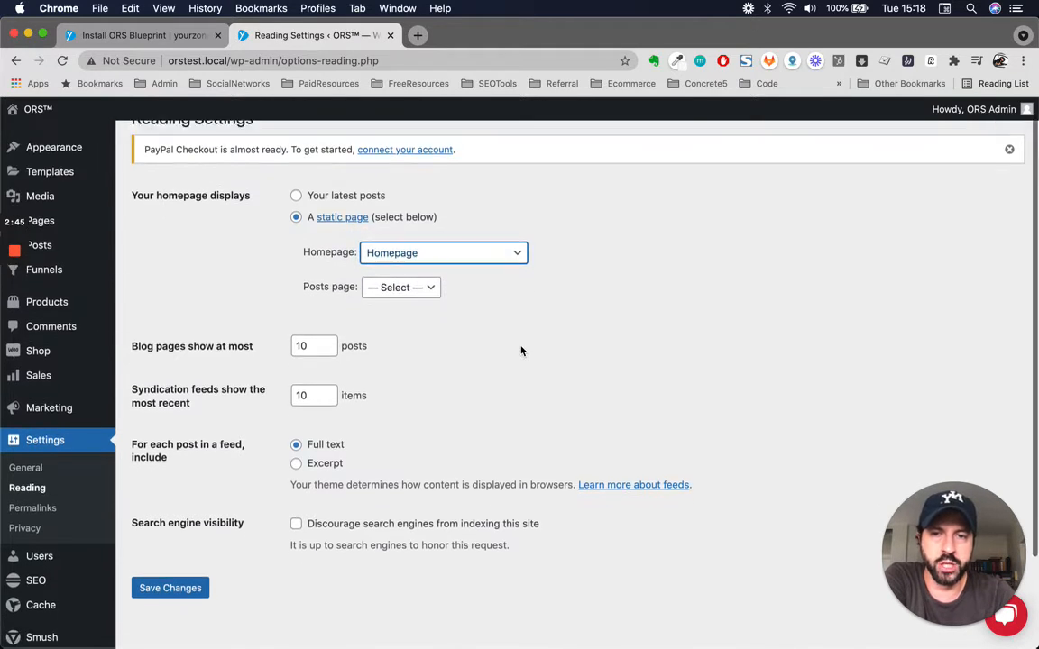
scroll(522, 351, down, 1)
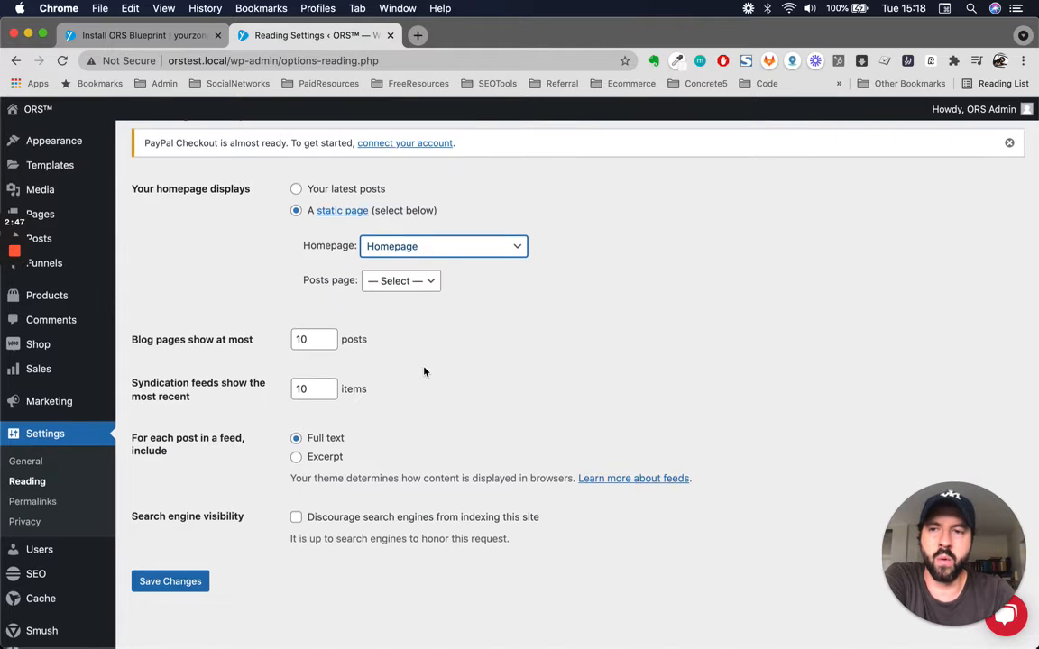
scroll(425, 372, up, 1)
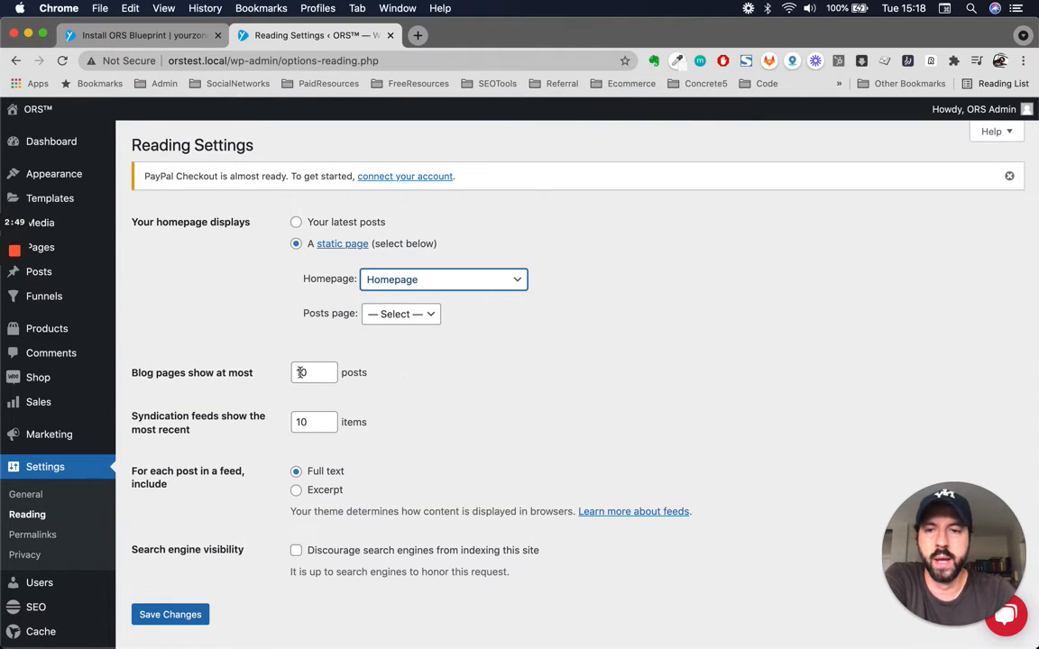
scroll(563, 598, down, 1)
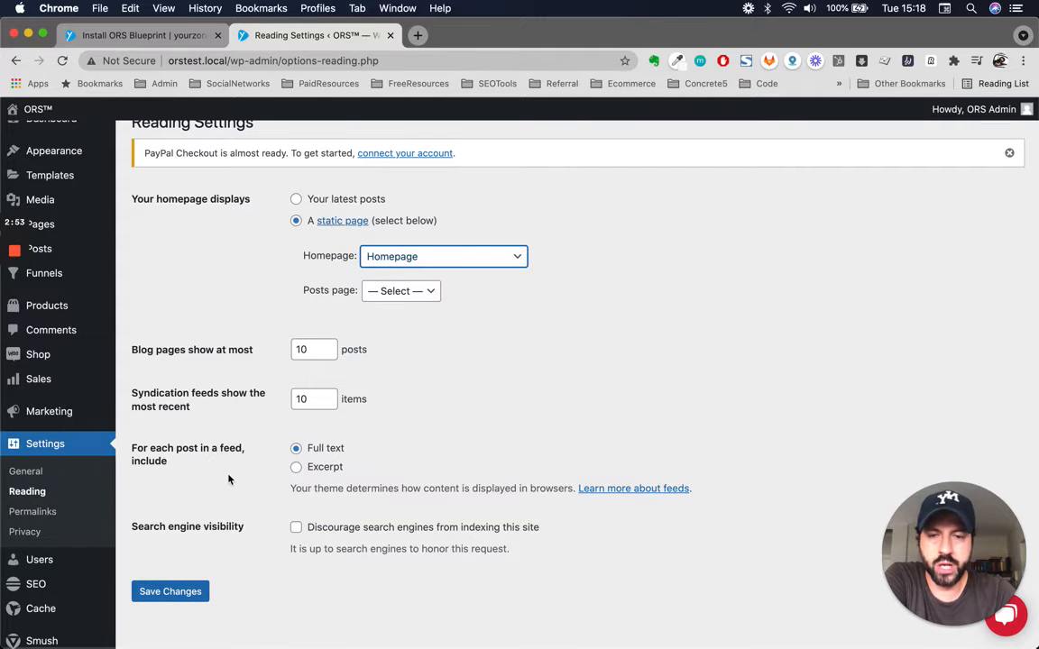
scroll(230, 477, up, 1)
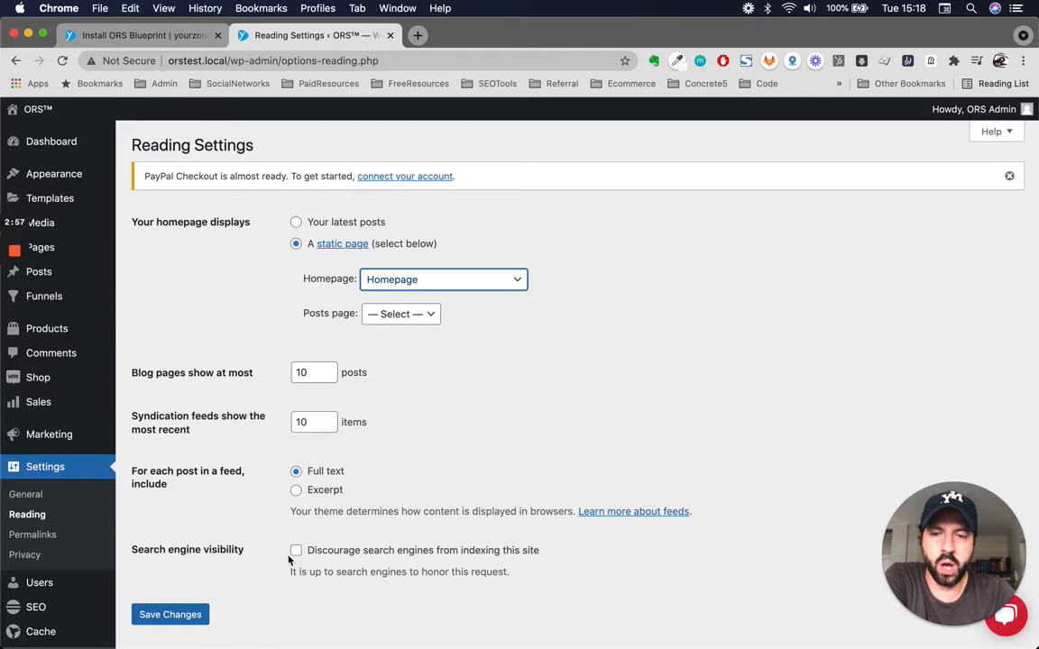
scroll(199, 590, down, 1)
scroll(200, 589, up, 1)
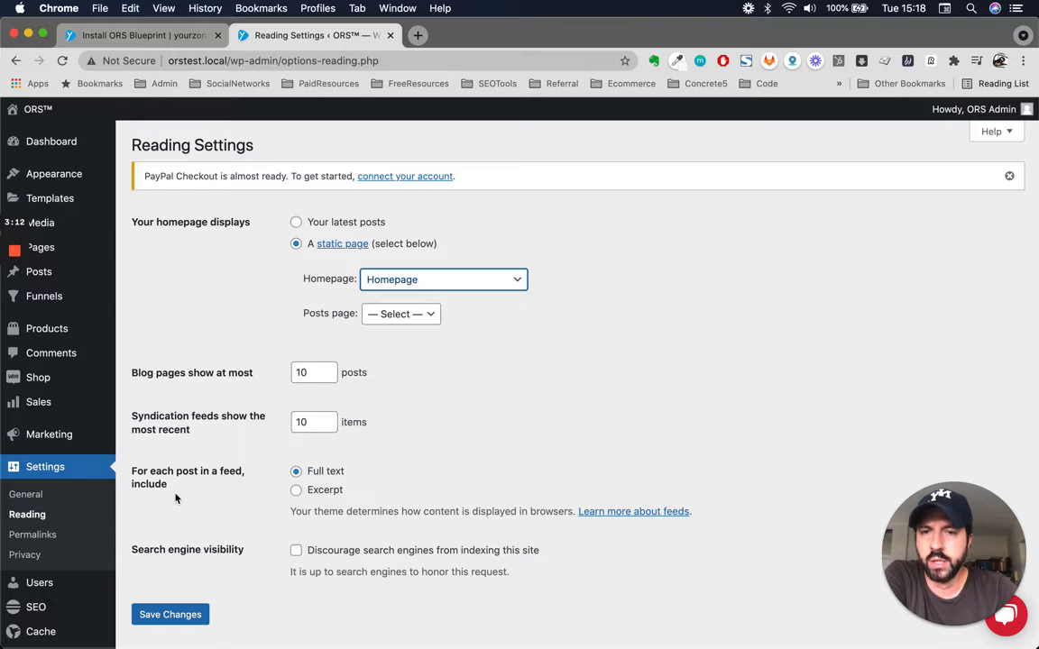
scroll(185, 537, down, 1)
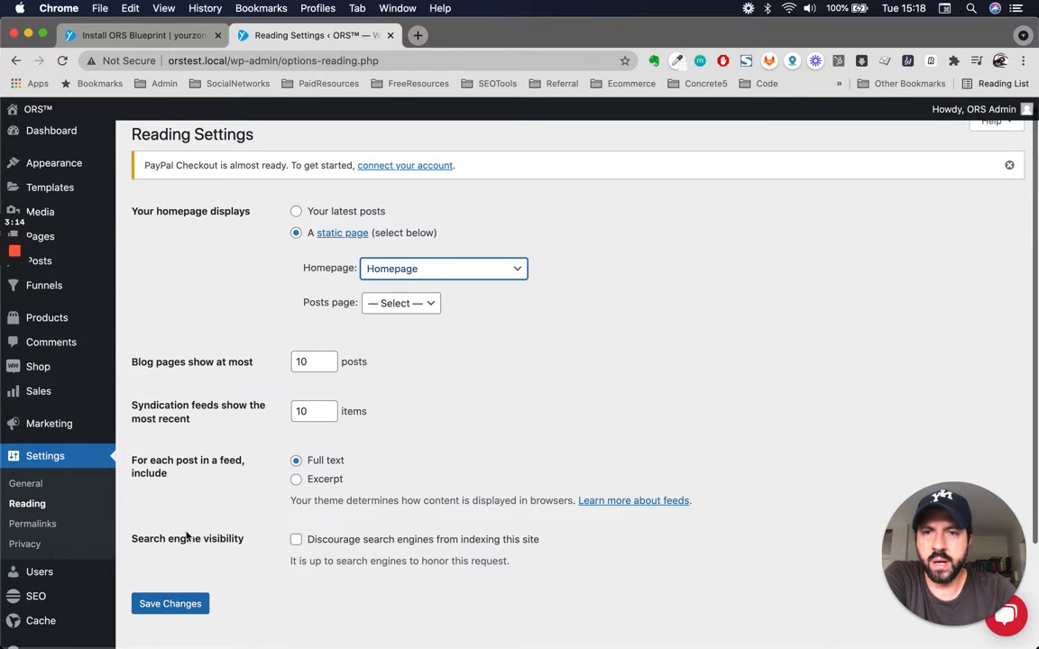
click(152, 607)
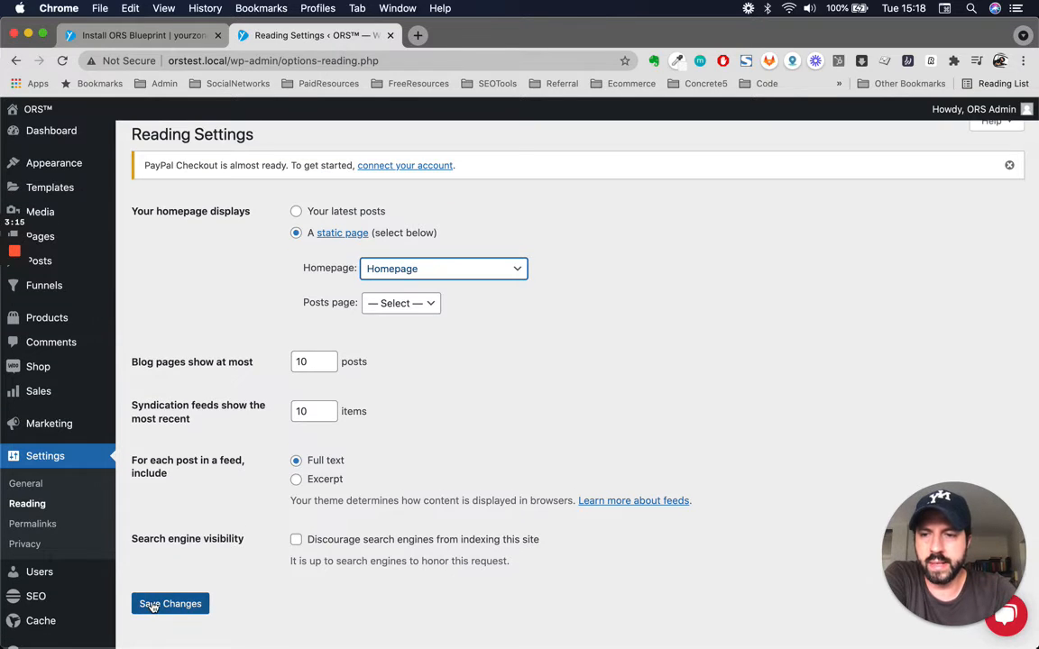
- Open the Permalink settings and examine the Post name URL structure and the optional category and tag bases
click(58, 509)
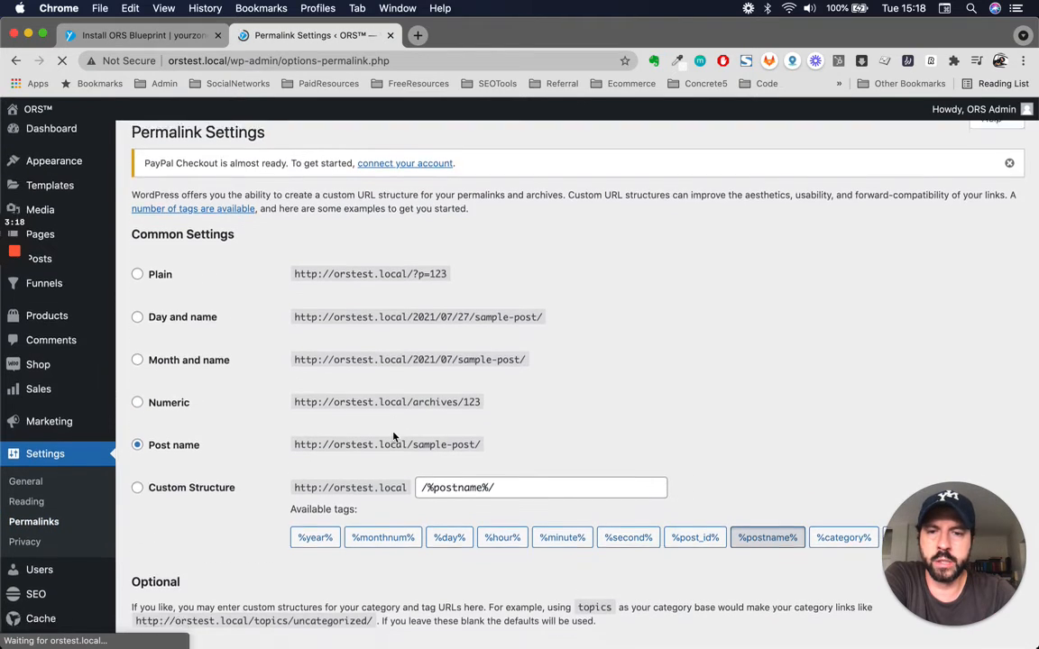
scroll(393, 437, down, 5)
scroll(394, 438, up, 6)
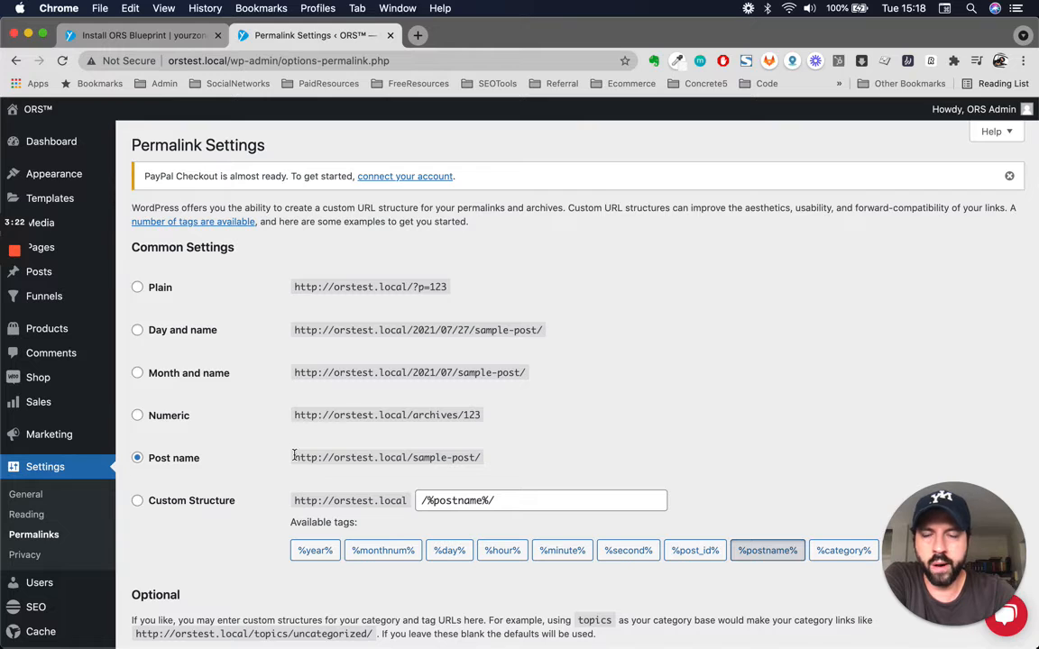
drag(294, 458, 494, 459)
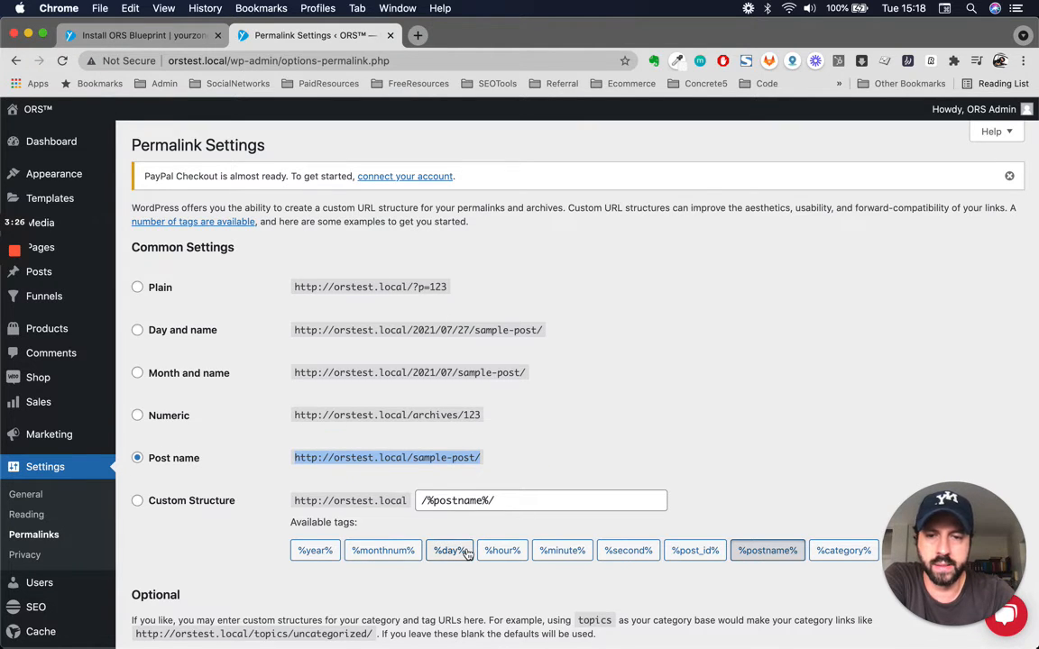
scroll(392, 499, down, 3)
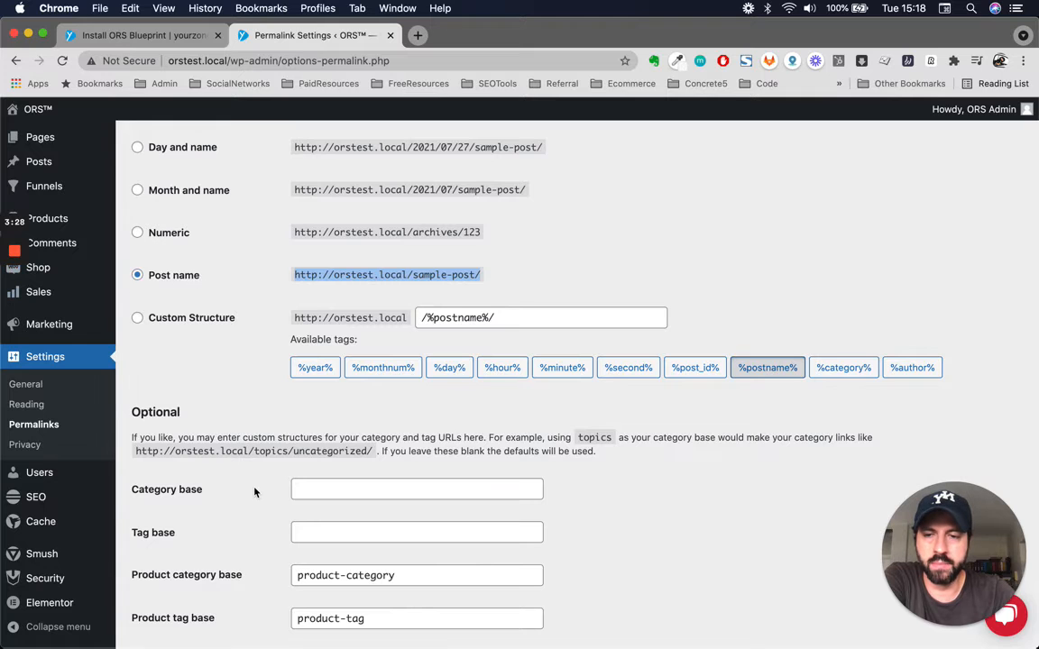
- Check the product category base and product tag base in the optional permalink settings
scroll(228, 438, down, 3)
scroll(187, 286, down, 1)
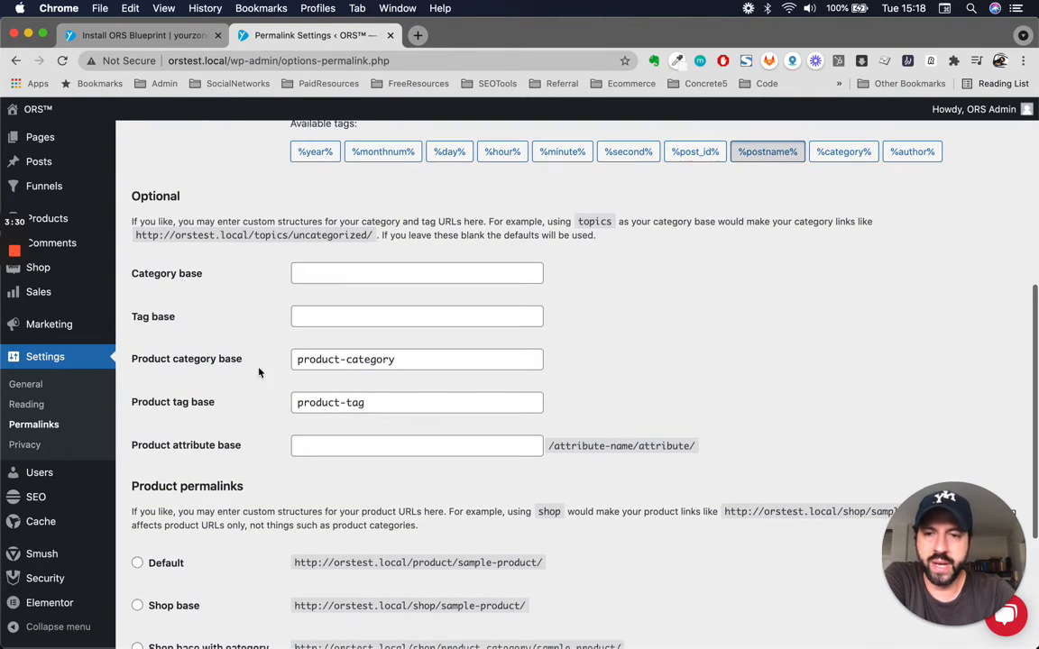
triple_click(381, 359)
triple_click(343, 403)
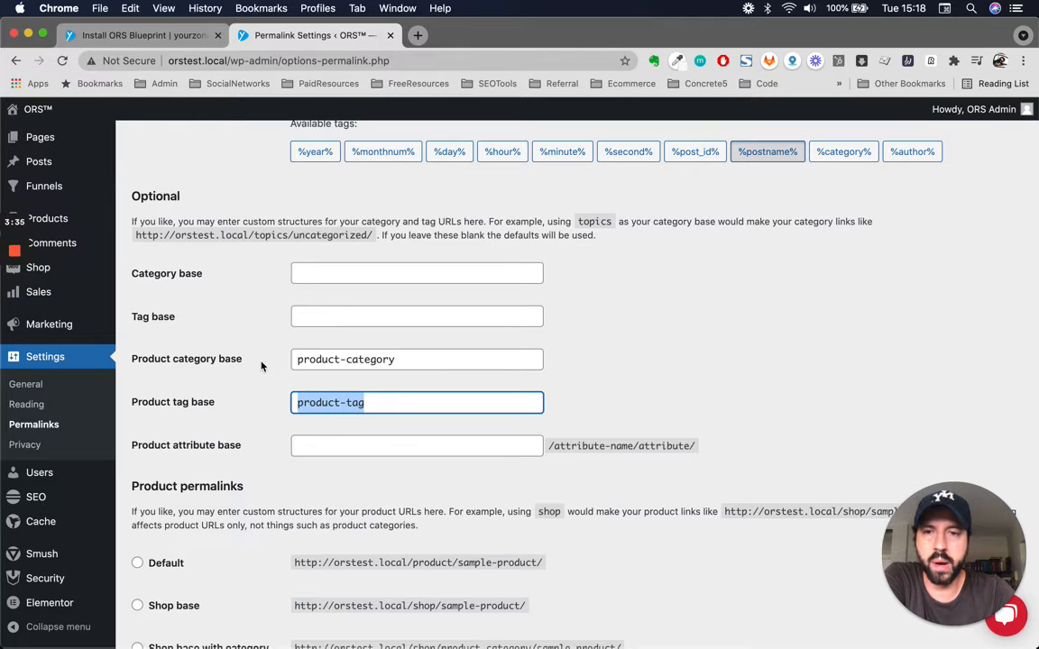
scroll(212, 356, down, 5)
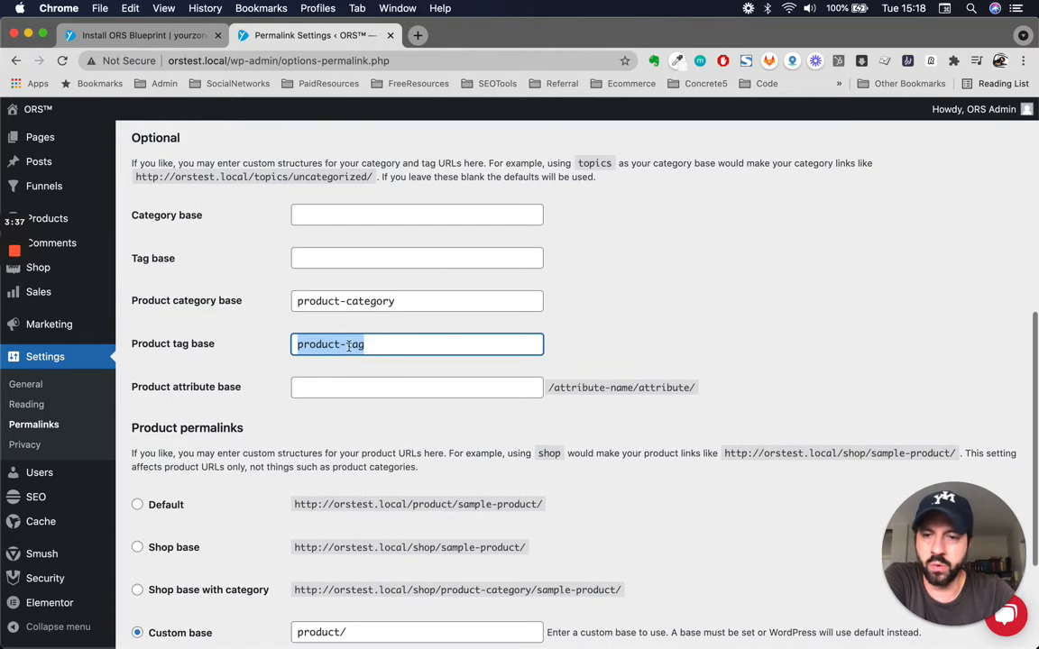
- Examine the product permalink options, focusing on the custom base for product URLs
triple_click(370, 463)
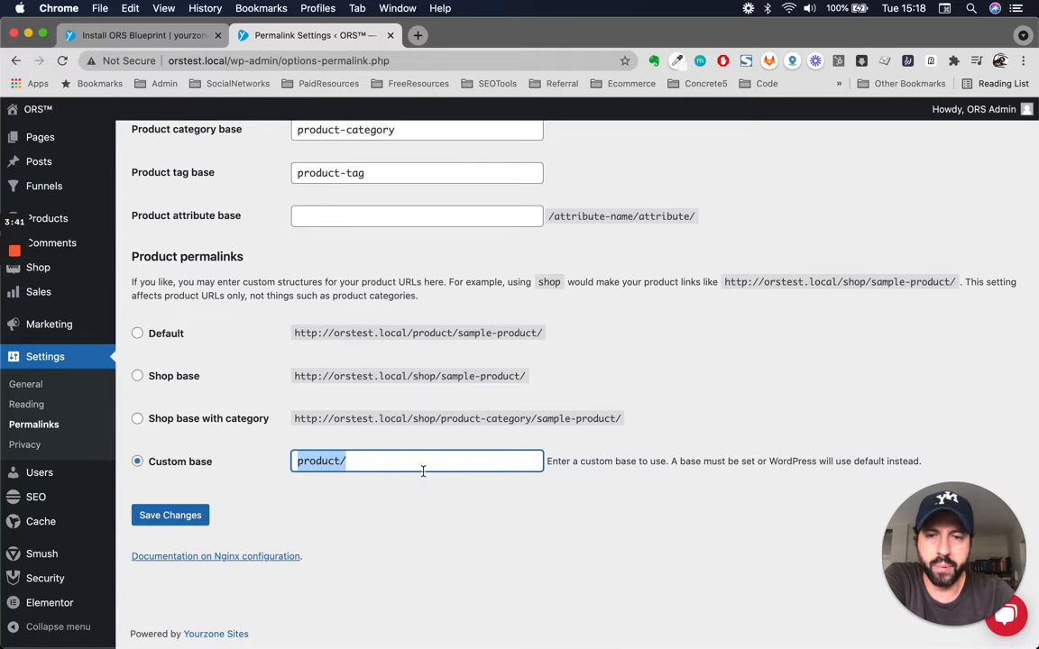
click(300, 462)
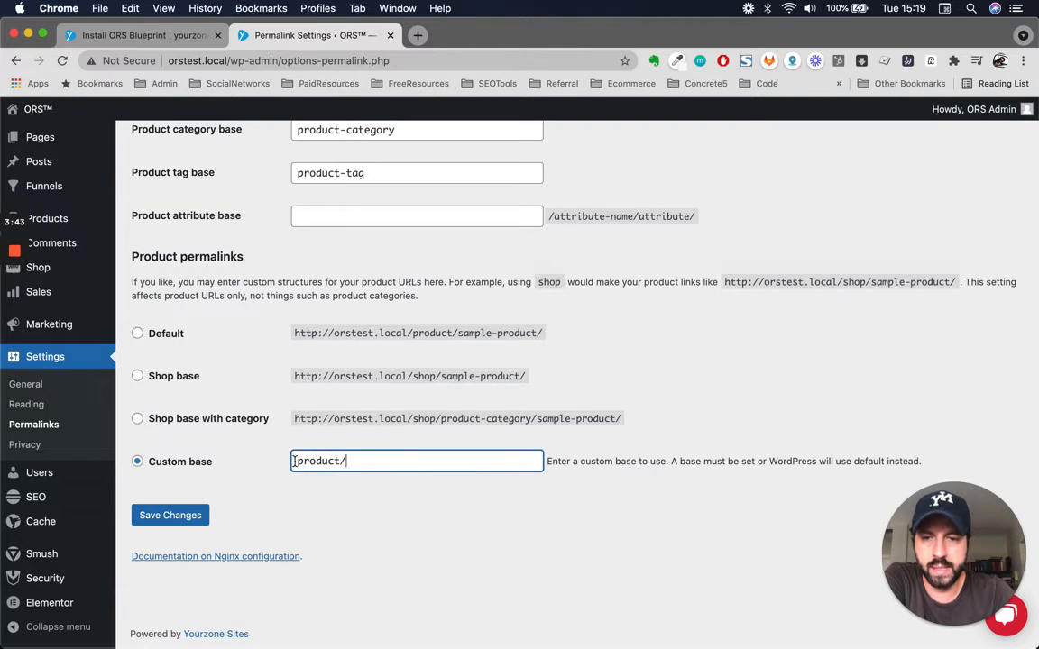
click(449, 459)
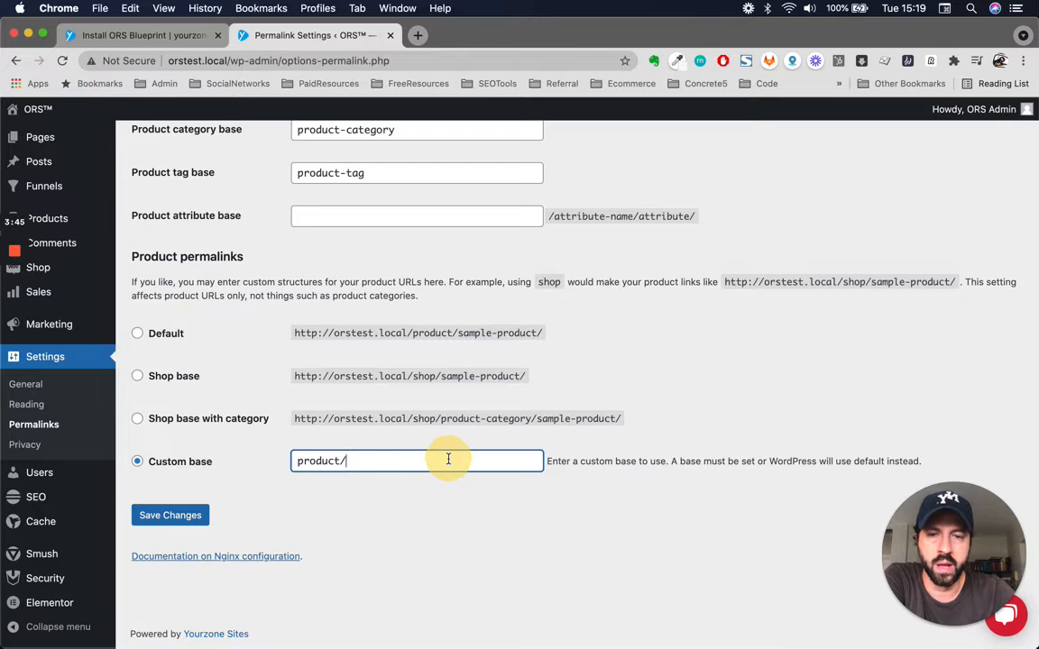
scroll(260, 556, up, 1)
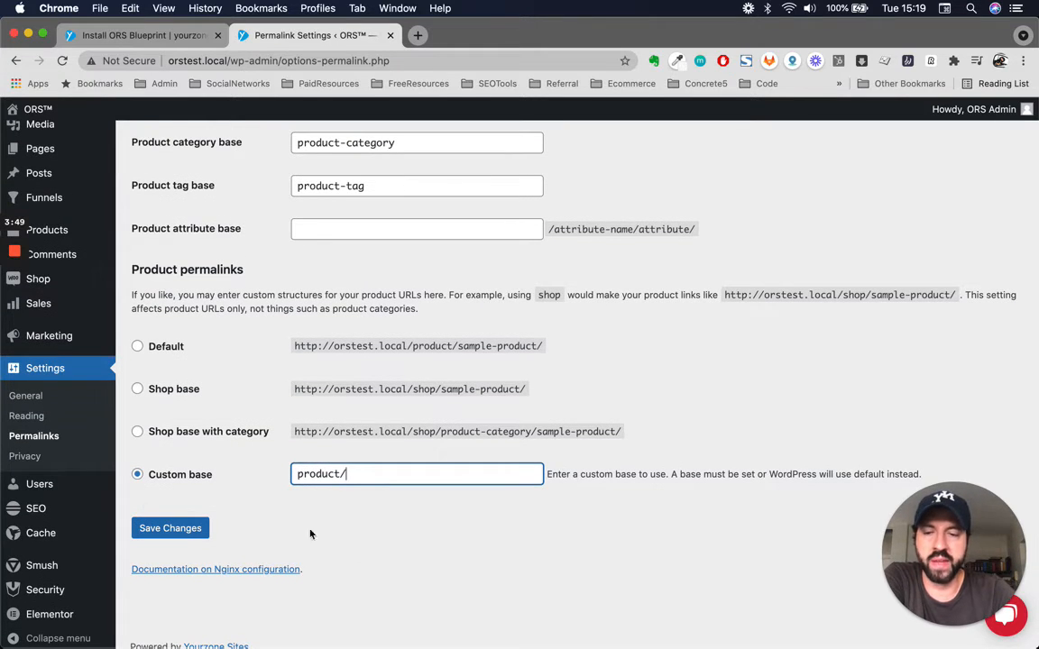
scroll(343, 546, down, 1)
scroll(219, 347, up, 5)
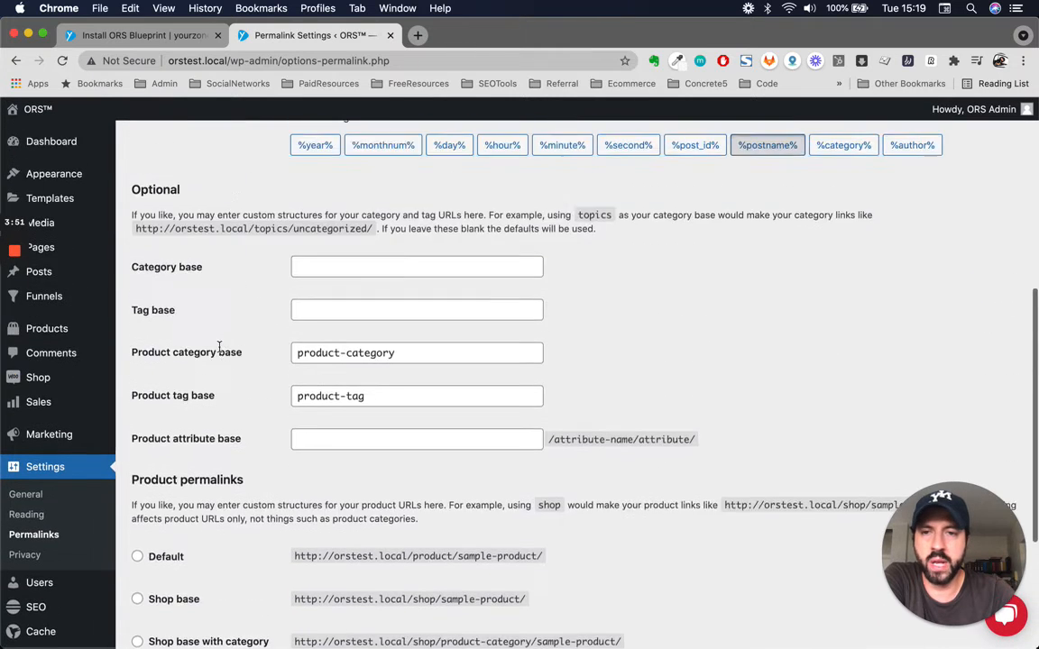
scroll(218, 347, down, 5)
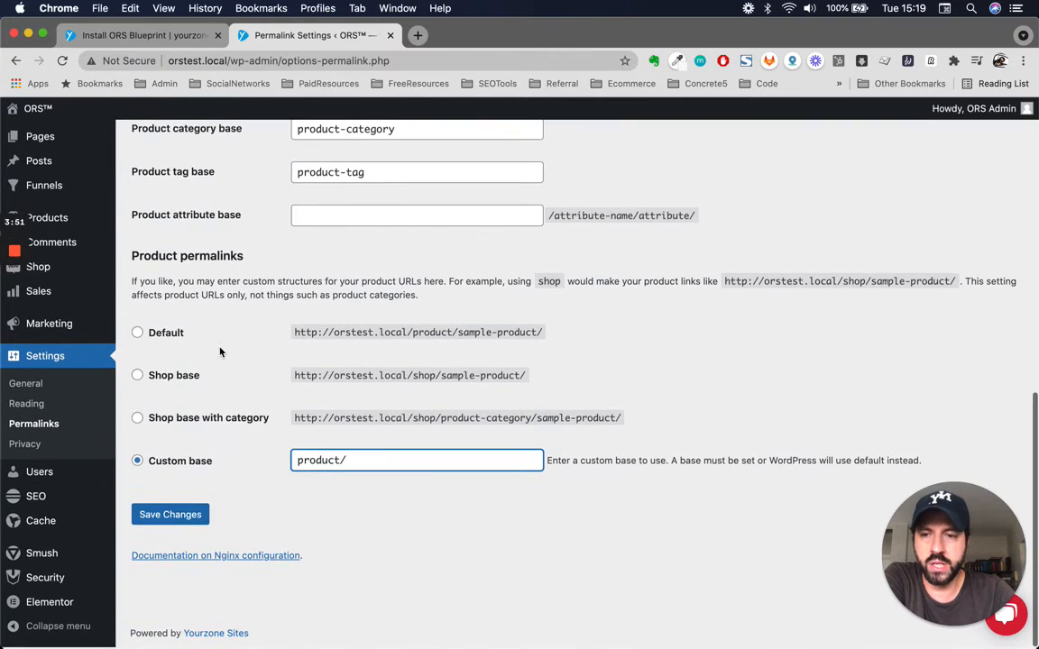
- Open the Privacy settings and examine the options for creating or changing the Privacy Policy page
click(24, 444)
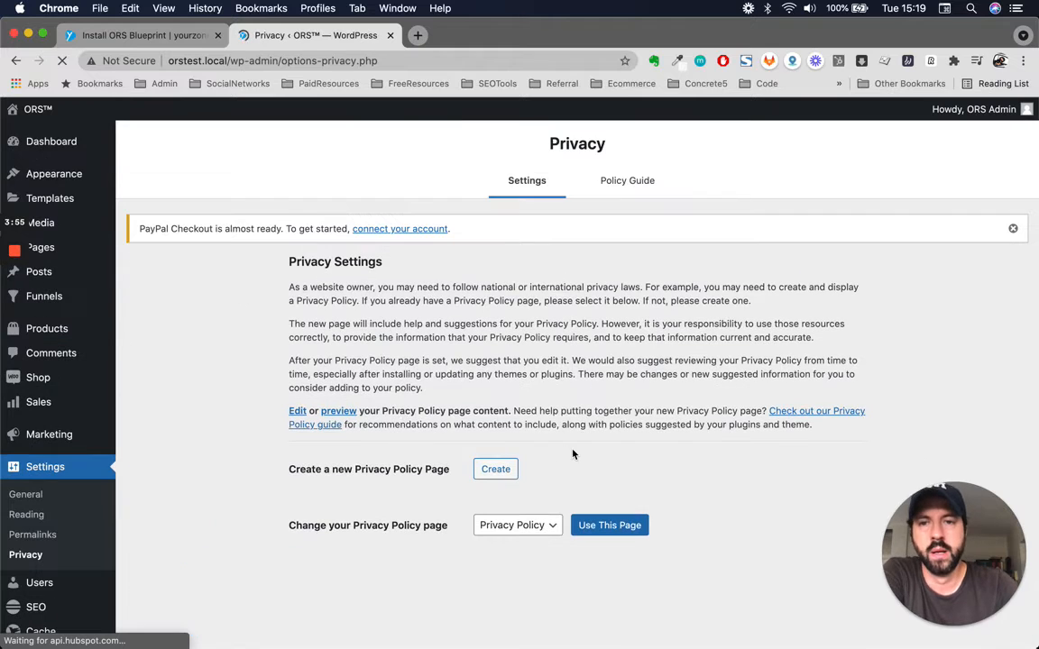
scroll(301, 552, down, 2)
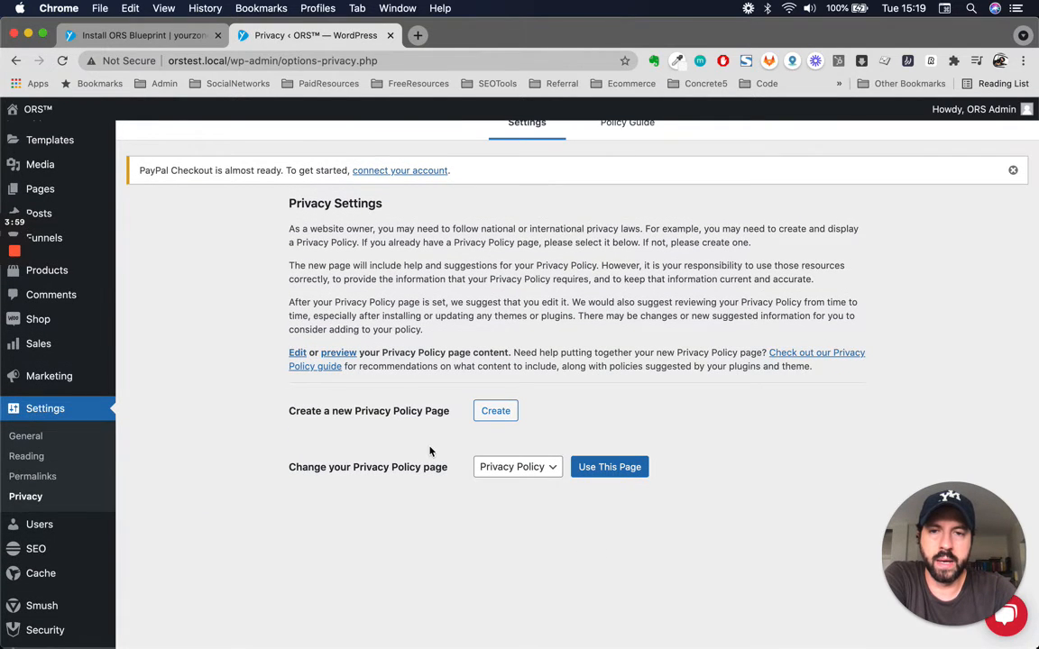
scroll(431, 451, up, 2)
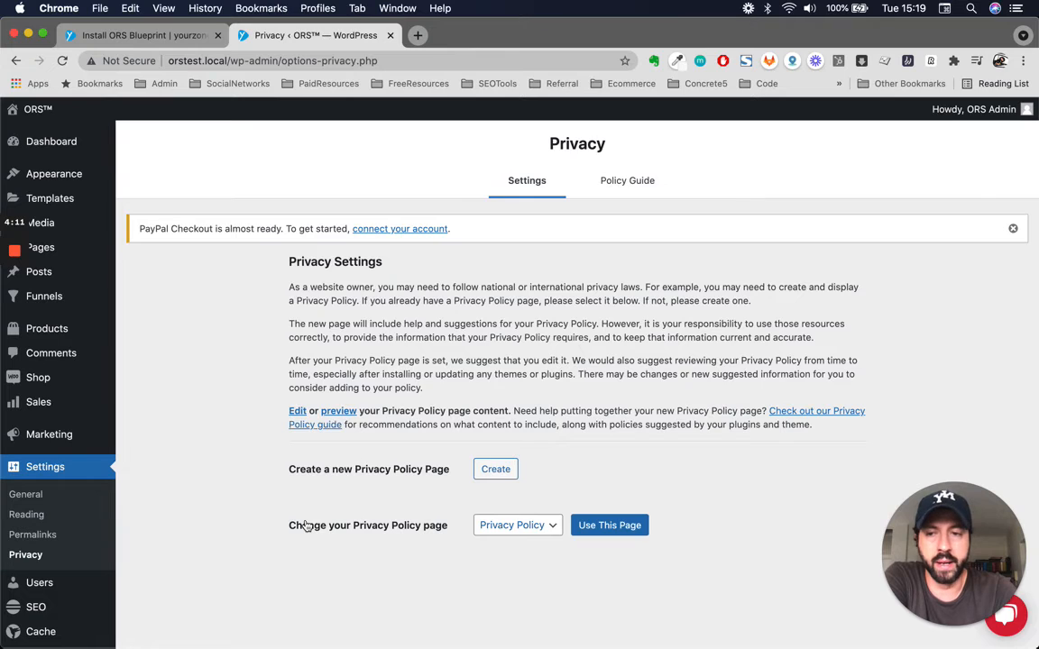
scroll(306, 526, down, 3)
scroll(307, 526, up, 3)
scroll(306, 526, down, 3)
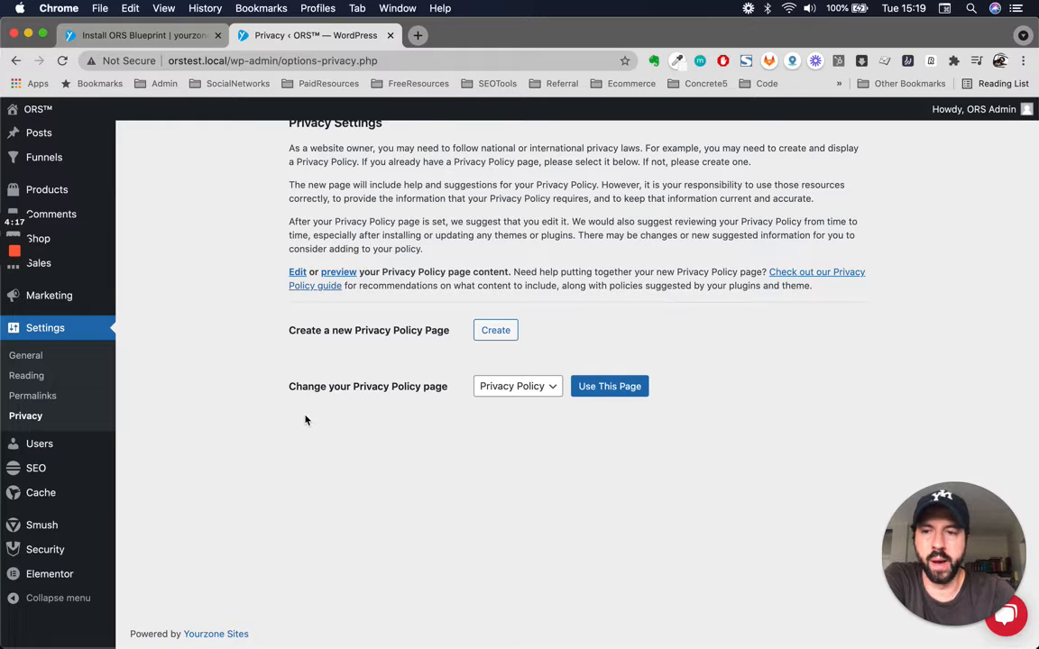
- Open the administrator account from the users list for editing and go to its name and contact details
mouse_move(38, 446)
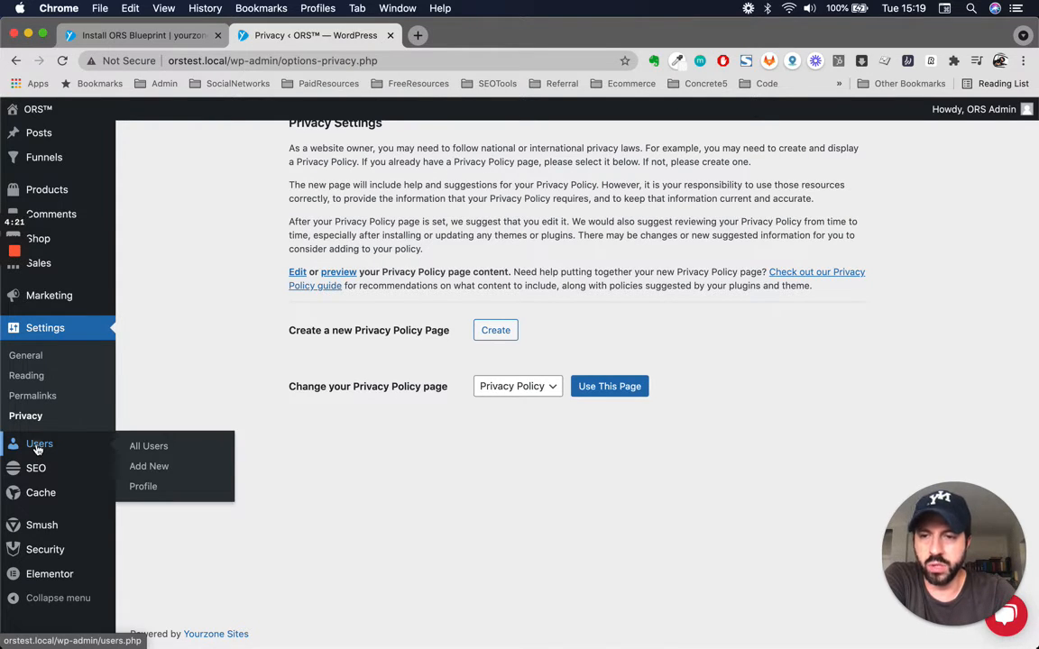
click(38, 446)
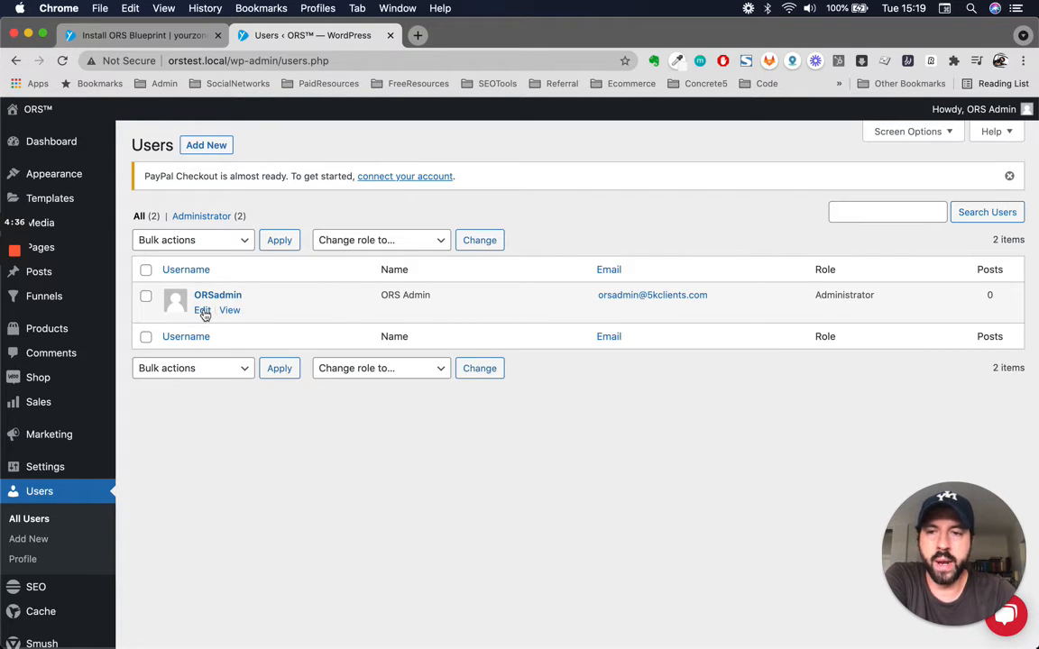
click(202, 311)
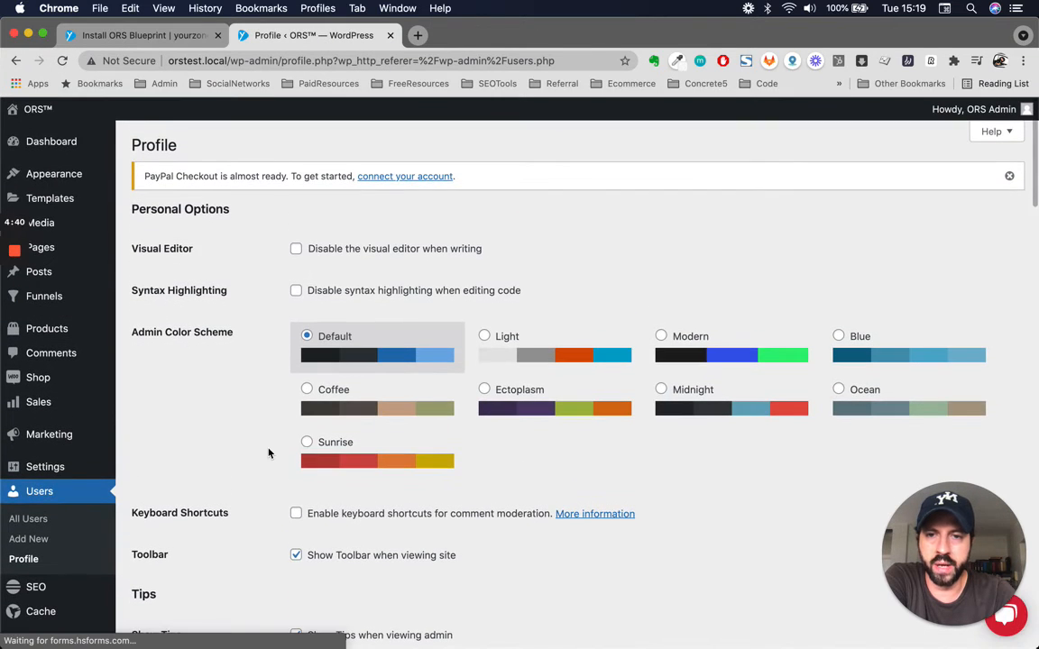
scroll(156, 305, down, 4)
scroll(354, 448, down, 5)
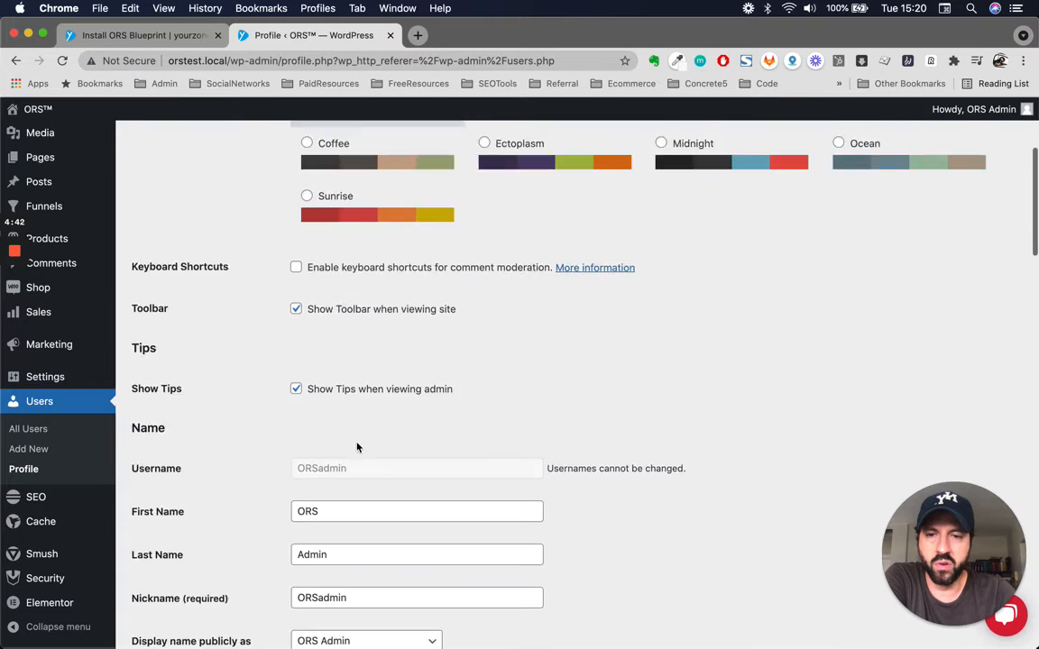
scroll(568, 516, down, 4)
scroll(569, 516, down, 2)
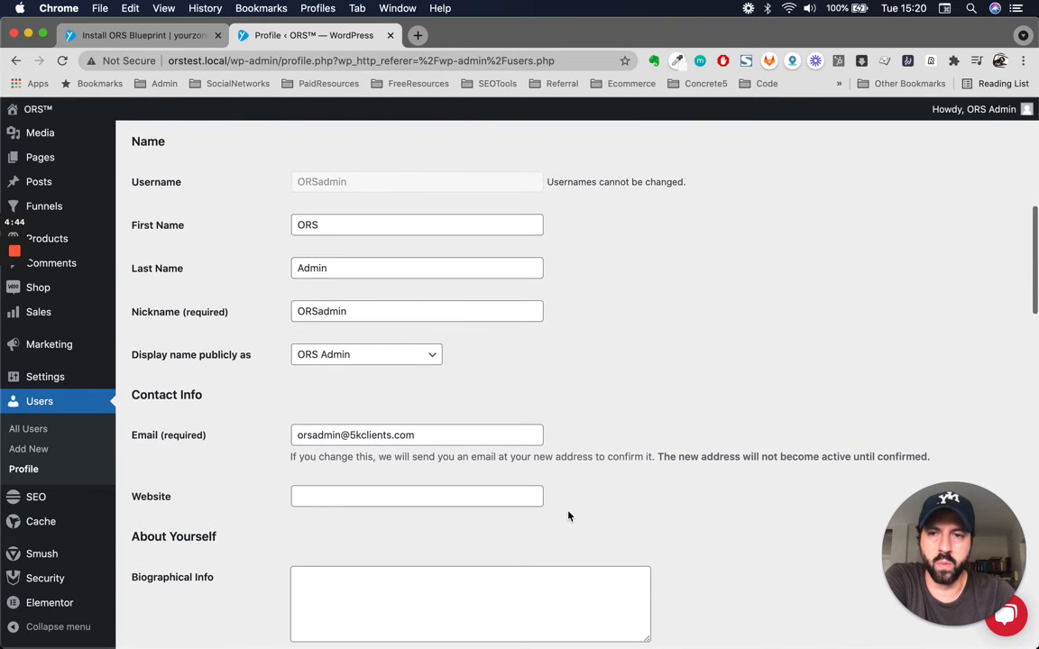
scroll(568, 516, up, 3)
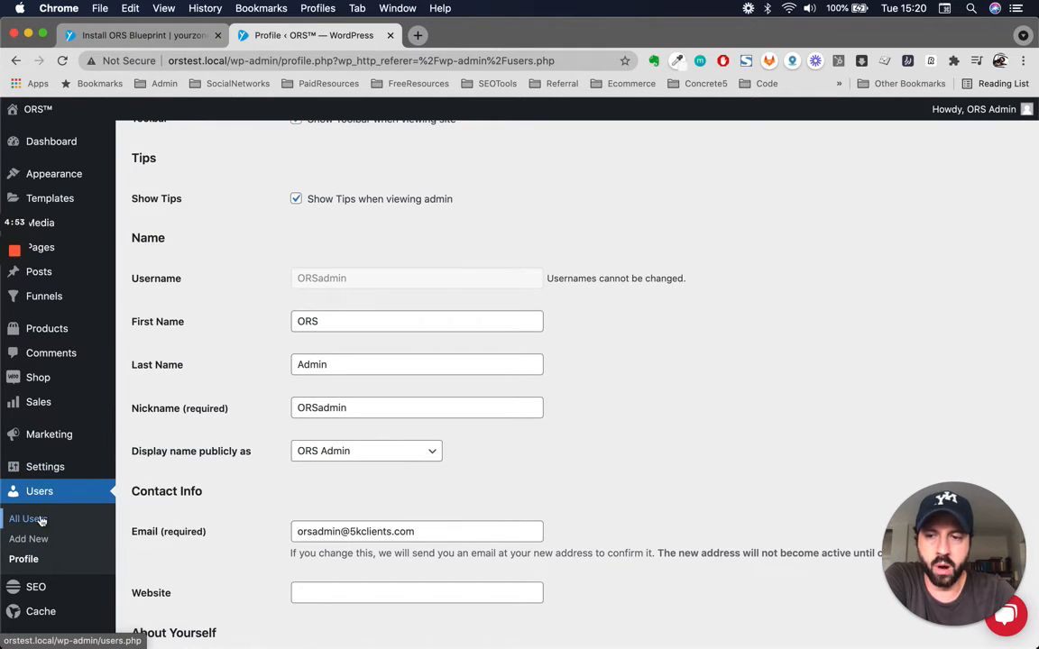
scroll(478, 398, down, 2)
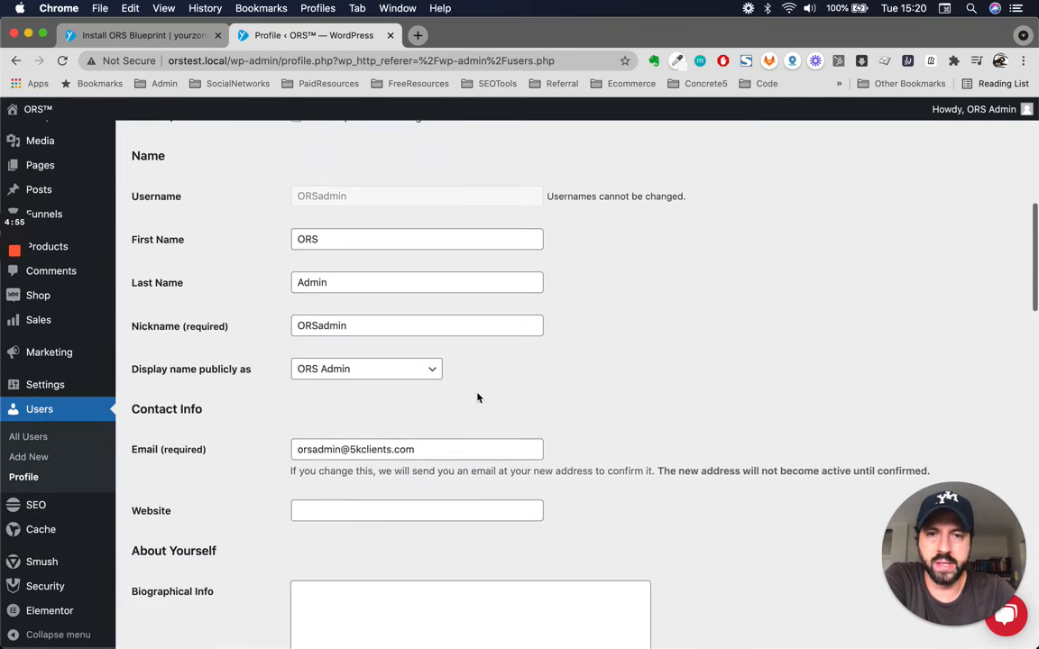
scroll(478, 398, down, 1)
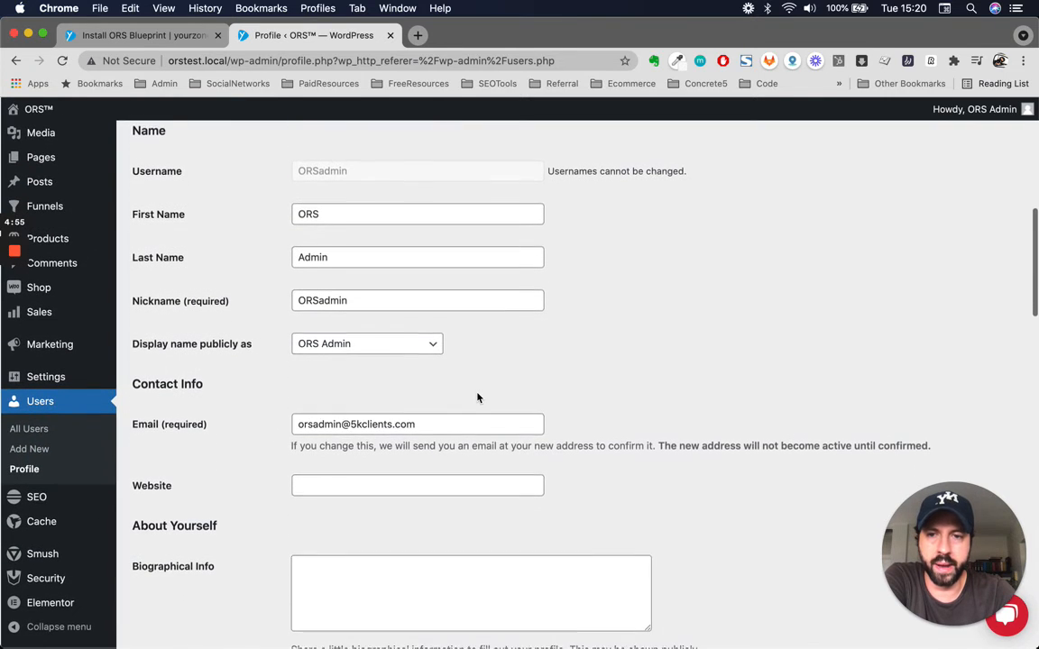
- Check the profile's first name, last name and nickname fields and the choices for the public display name
double_click(328, 216)
click(332, 257)
double_click(307, 256)
click(366, 297)
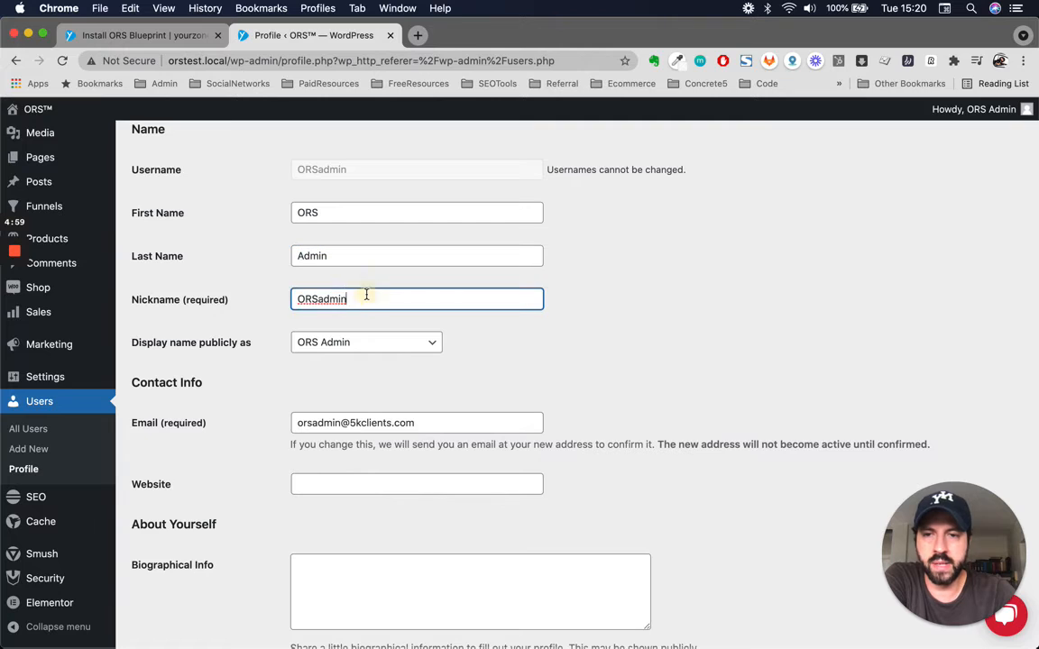
double_click(366, 295)
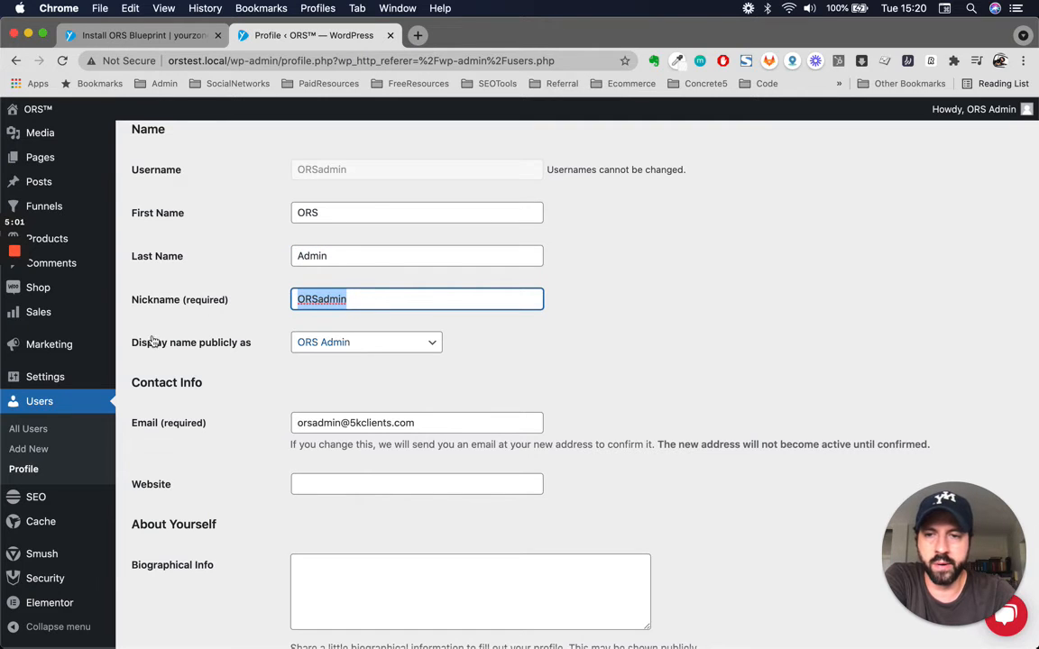
click(350, 342)
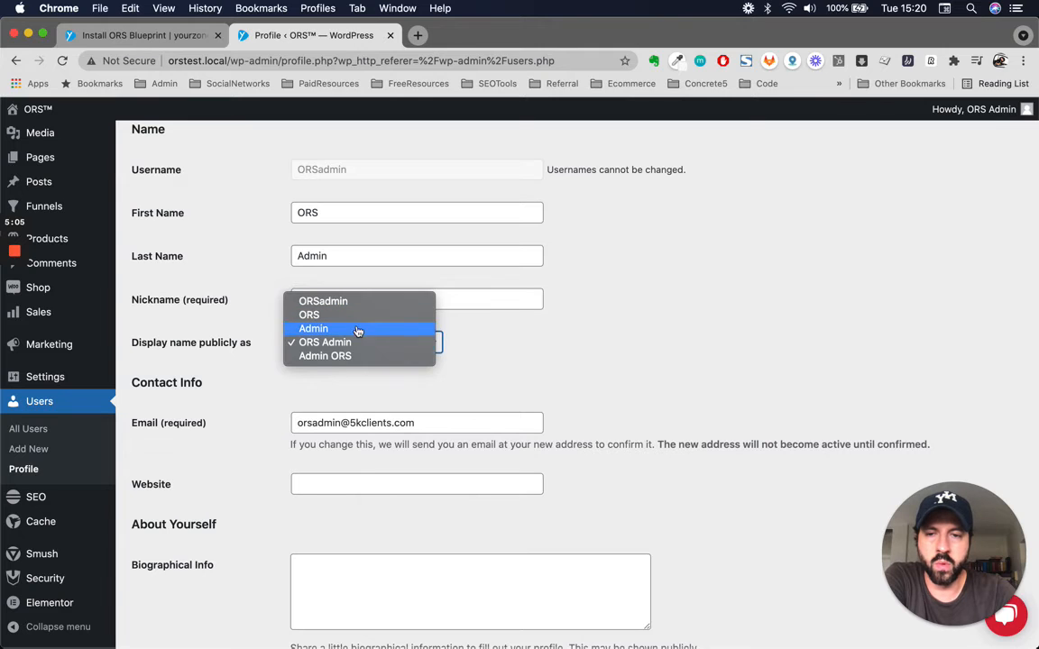
click(598, 394)
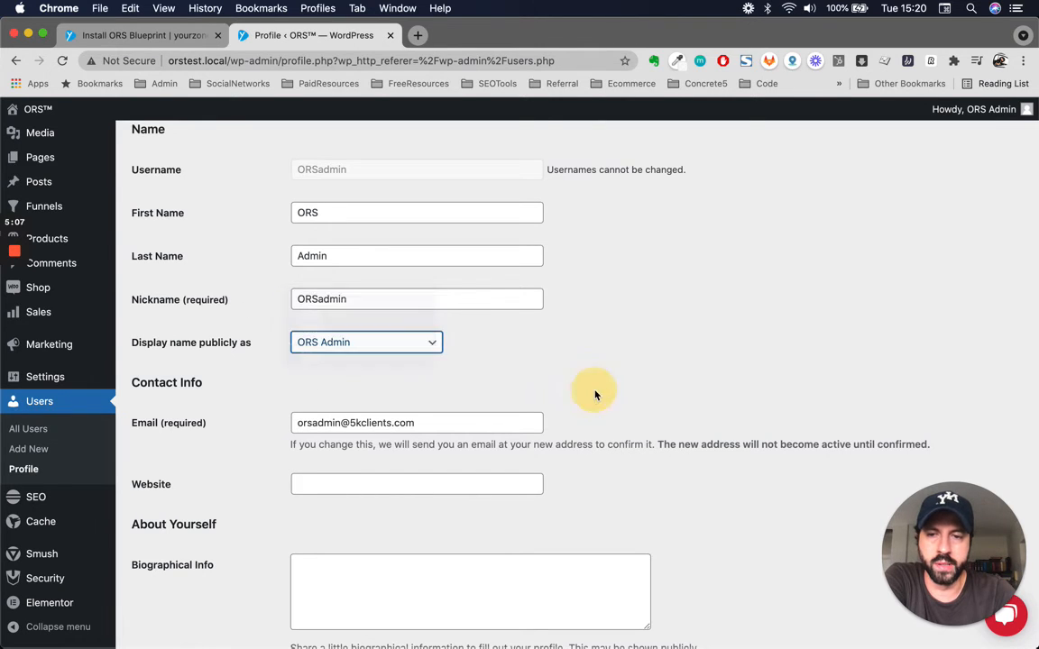
- Check the profile's contact email, biographical info, profile picture and account management options
scroll(431, 342, down, 3)
triple_click(459, 293)
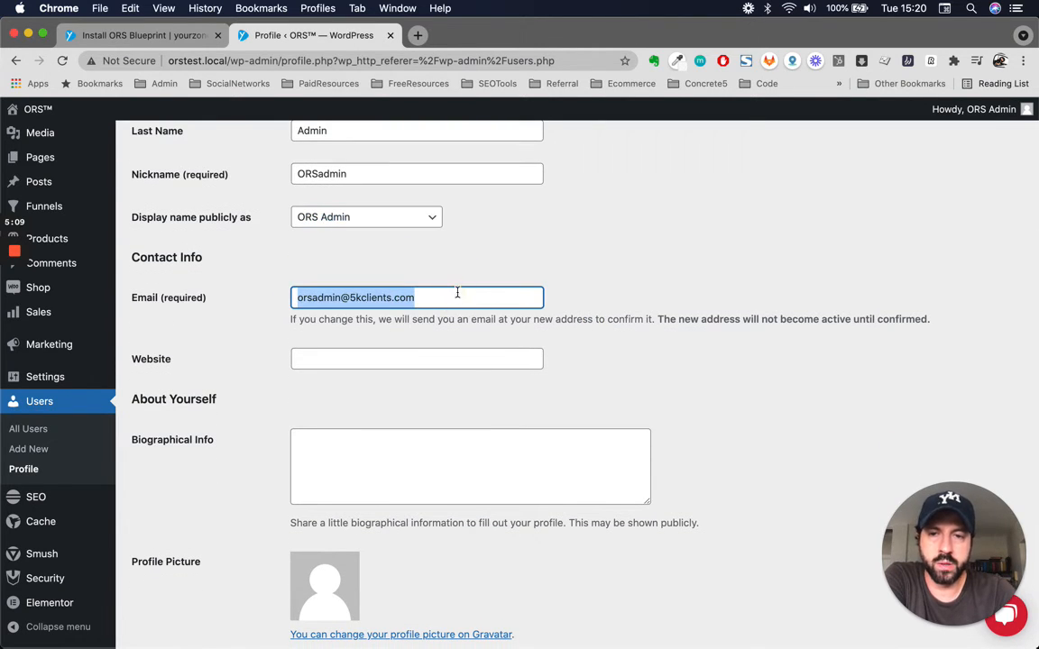
click(481, 296)
triple_click(481, 298)
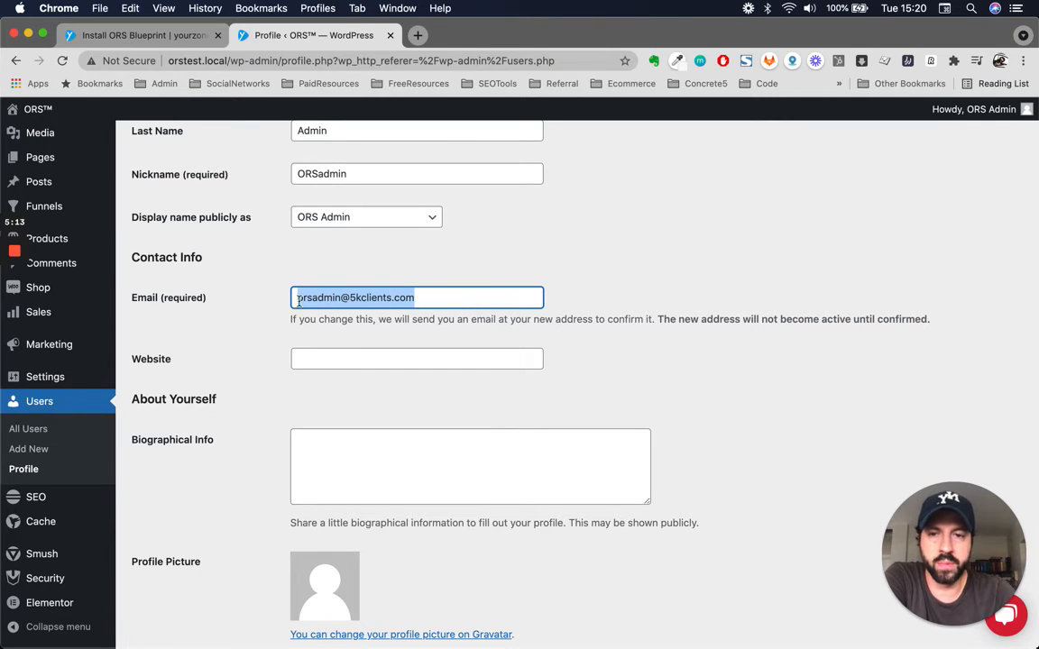
scroll(645, 413, down, 4)
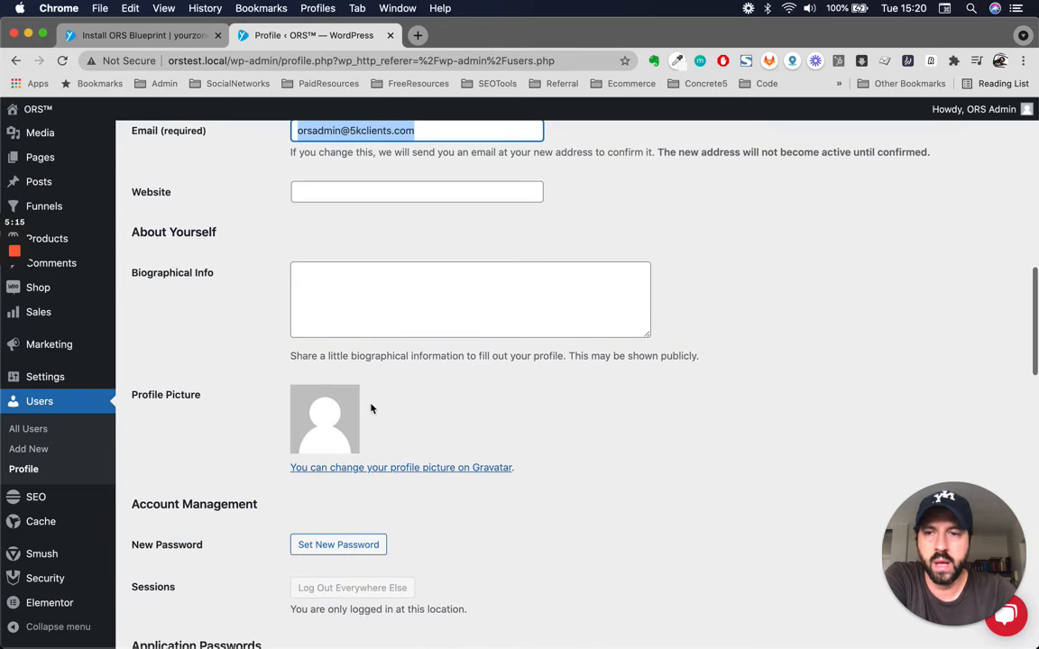
scroll(545, 492, down, 2)
scroll(544, 491, down, 4)
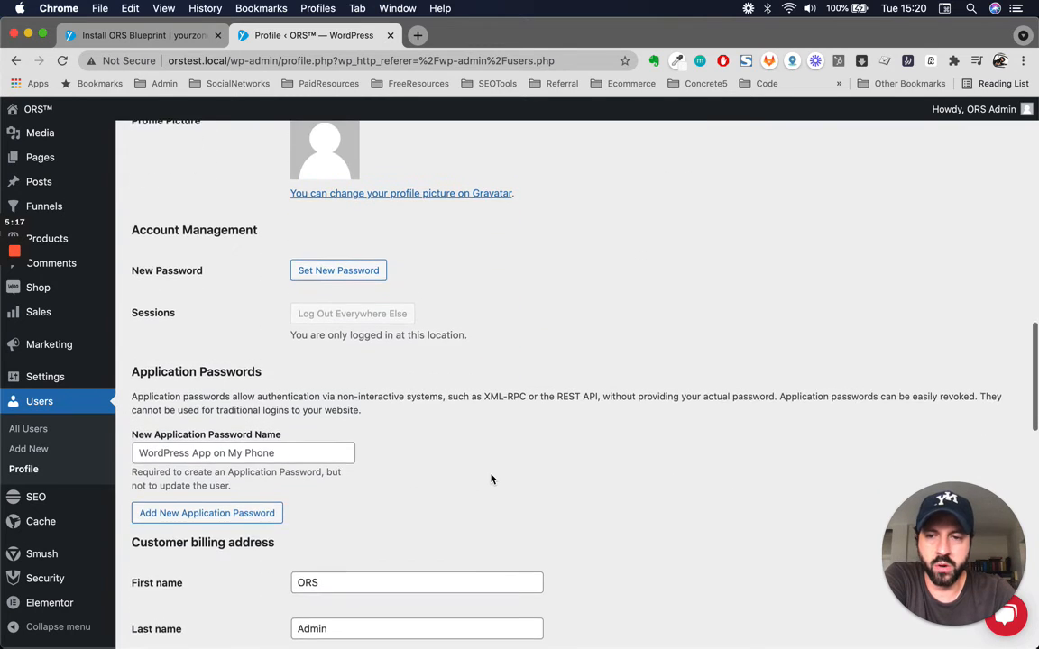
- Generate a new password for the administrator account and replace it with a custom passphrase in the New Password field
scroll(491, 479, up, 1)
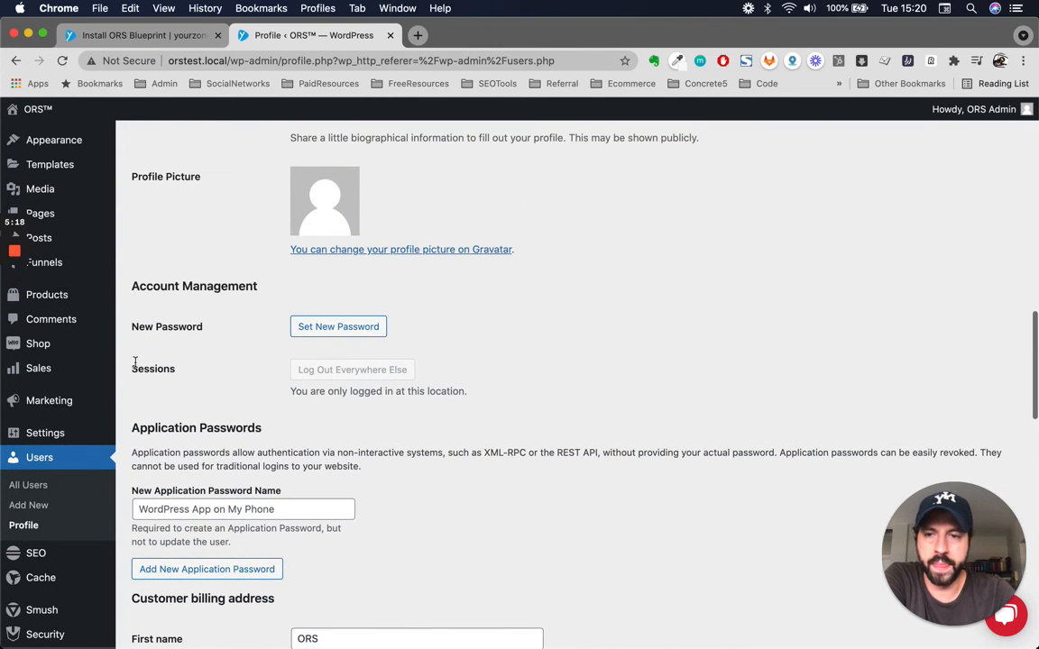
click(318, 329)
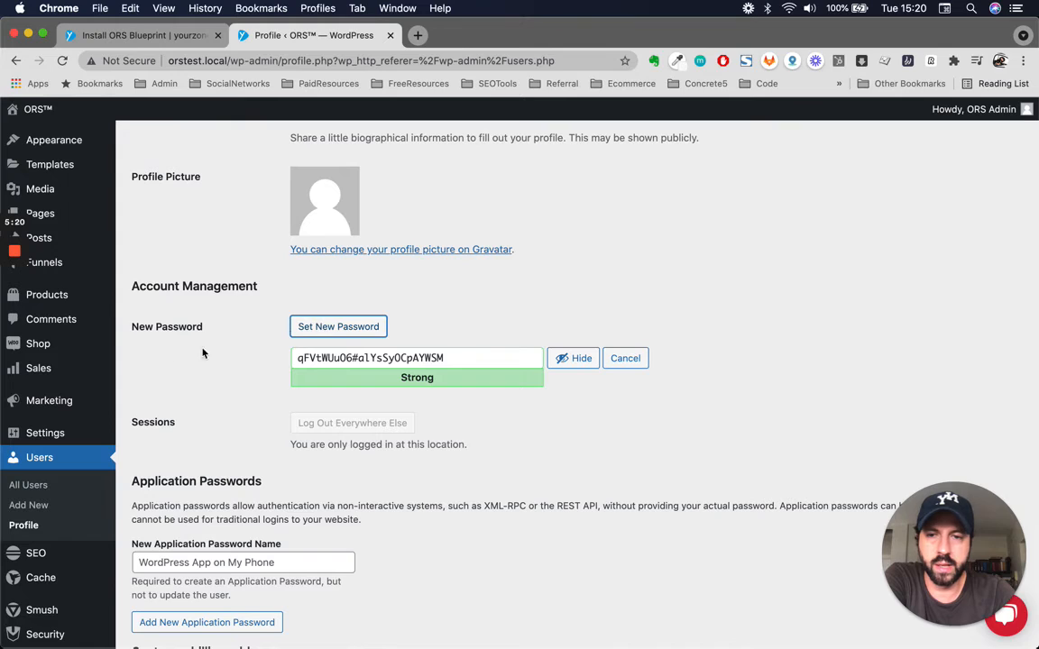
triple_click(361, 358)
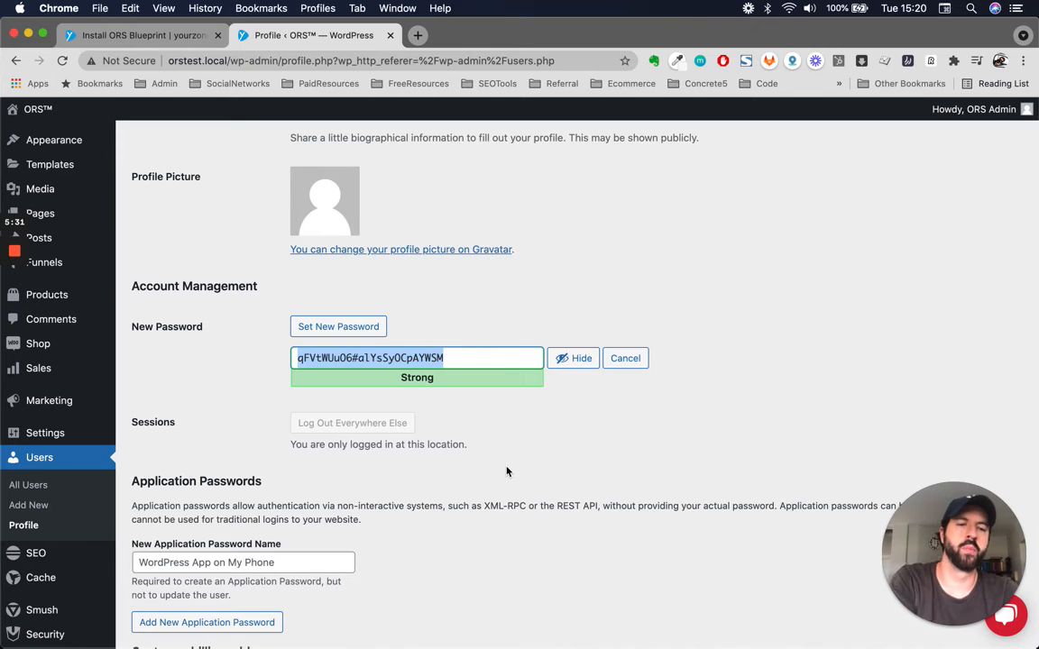
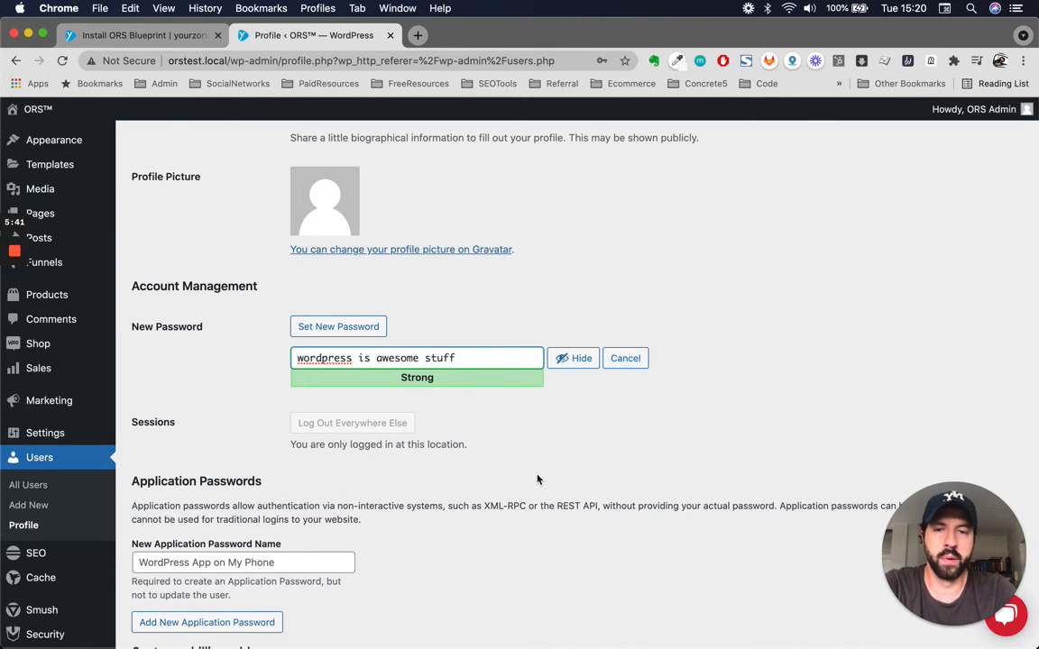
double_click(490, 362)
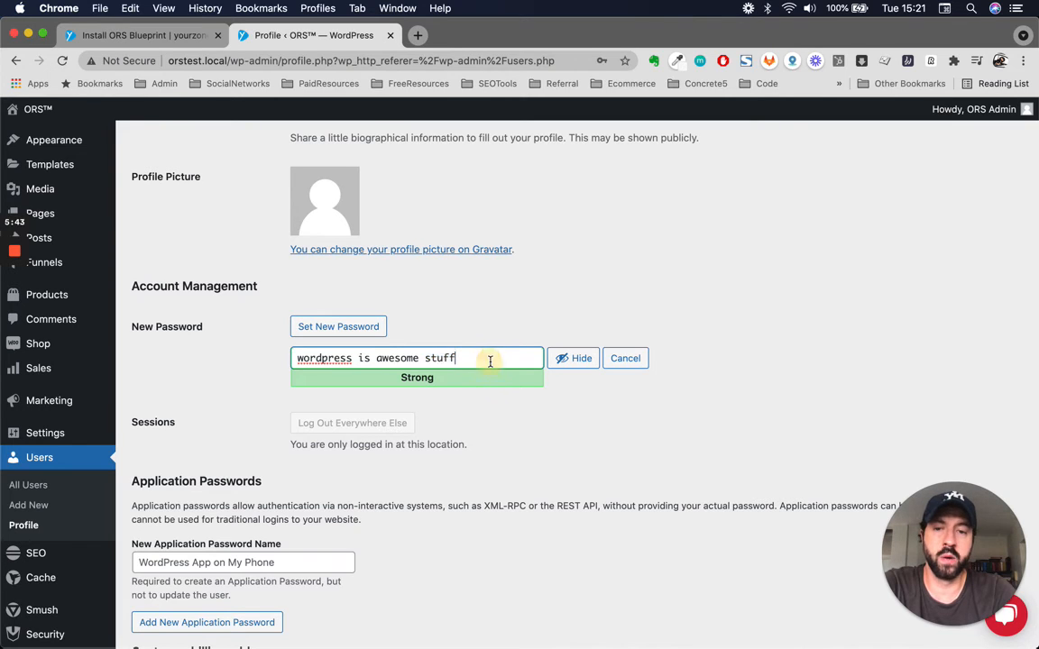
double_click(489, 361)
triple_click(490, 362)
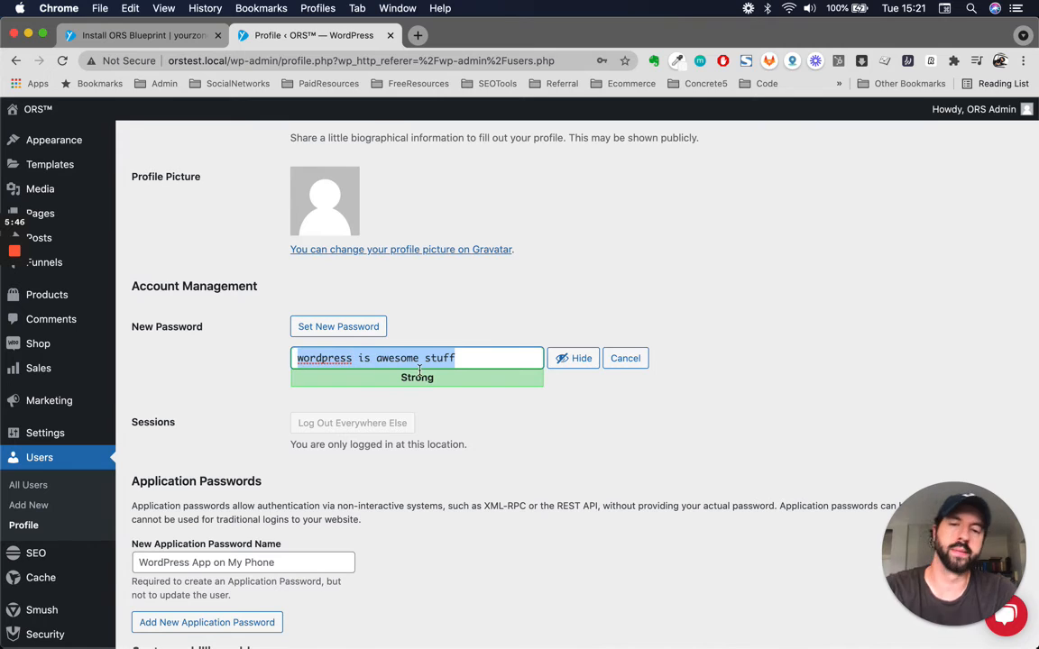
click(512, 353)
double_click(512, 353)
click(454, 358)
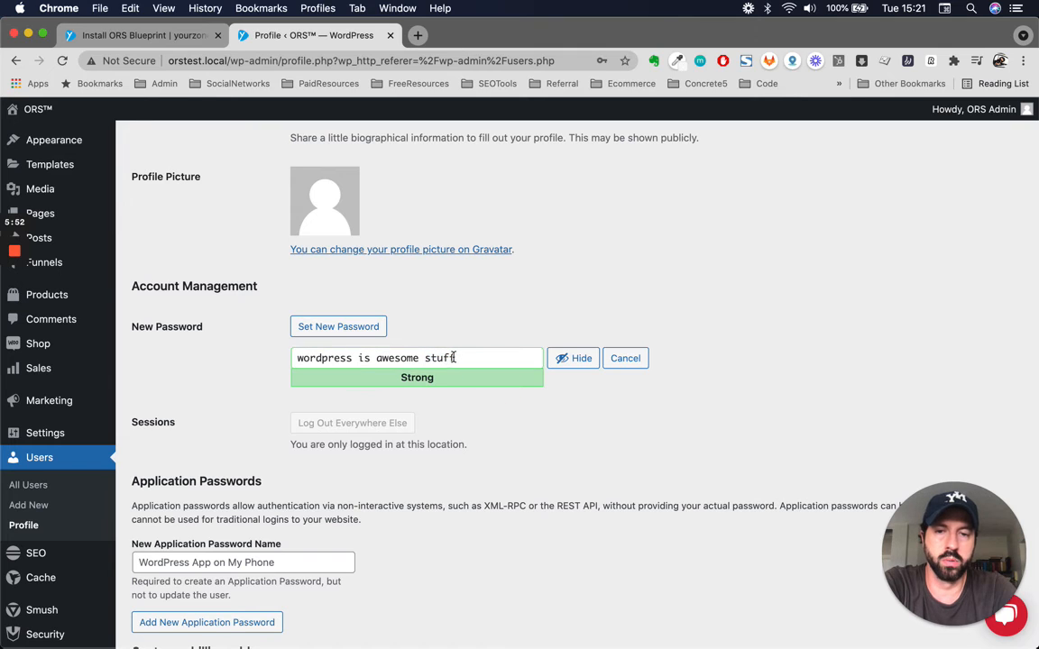
triple_click(455, 358)
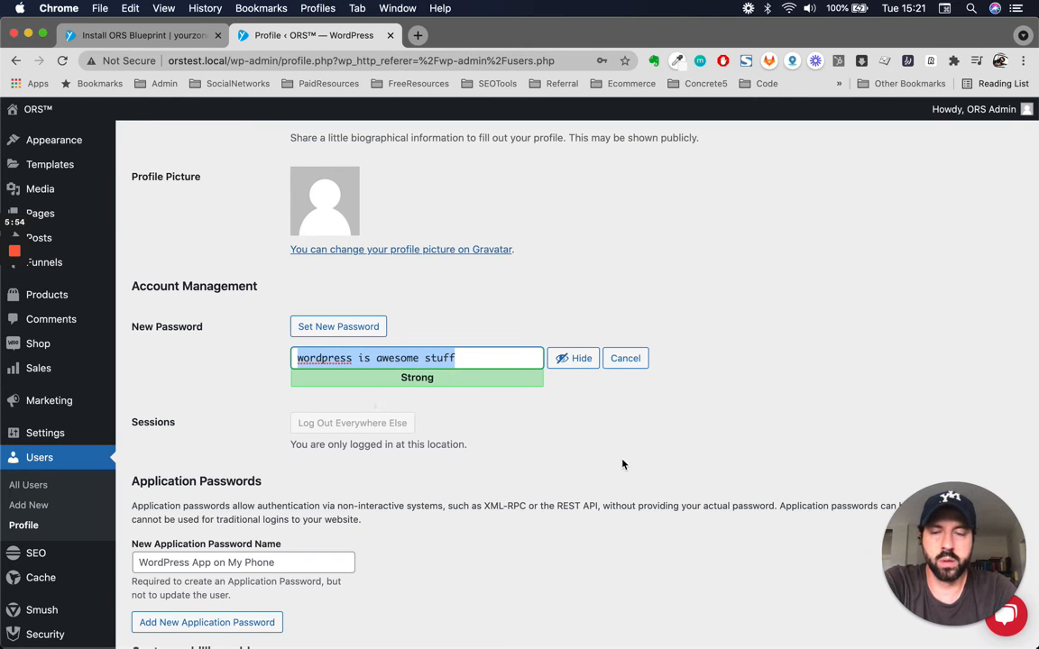
- Check the profile's application passwords, customer billing address and customer shipping address sections down to the end of the page
scroll(561, 433, down, 1)
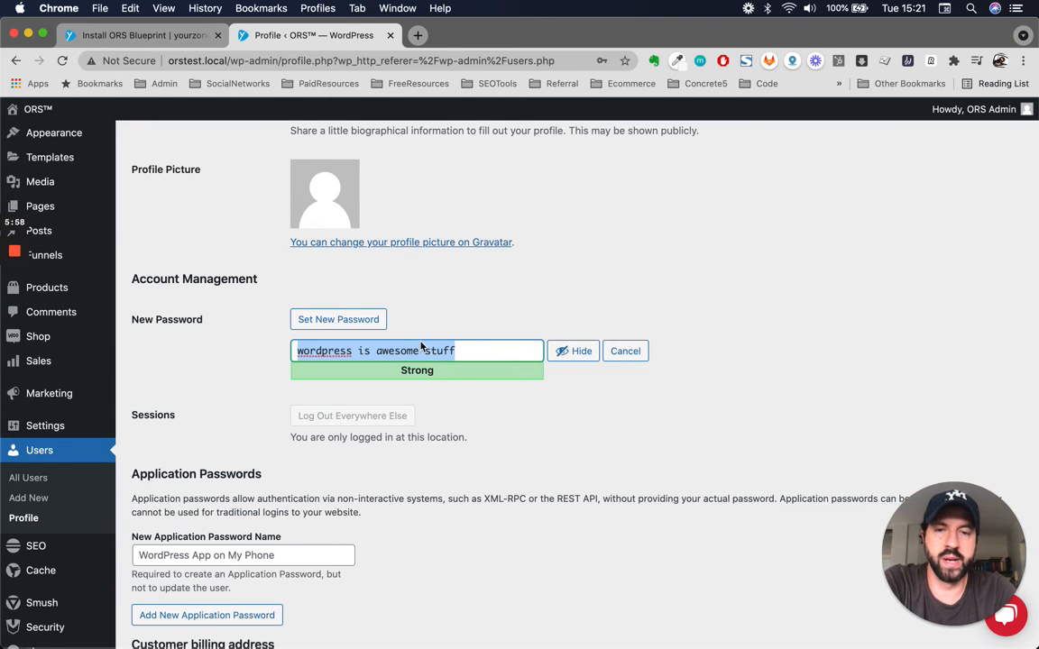
click(561, 449)
scroll(535, 501, down, 3)
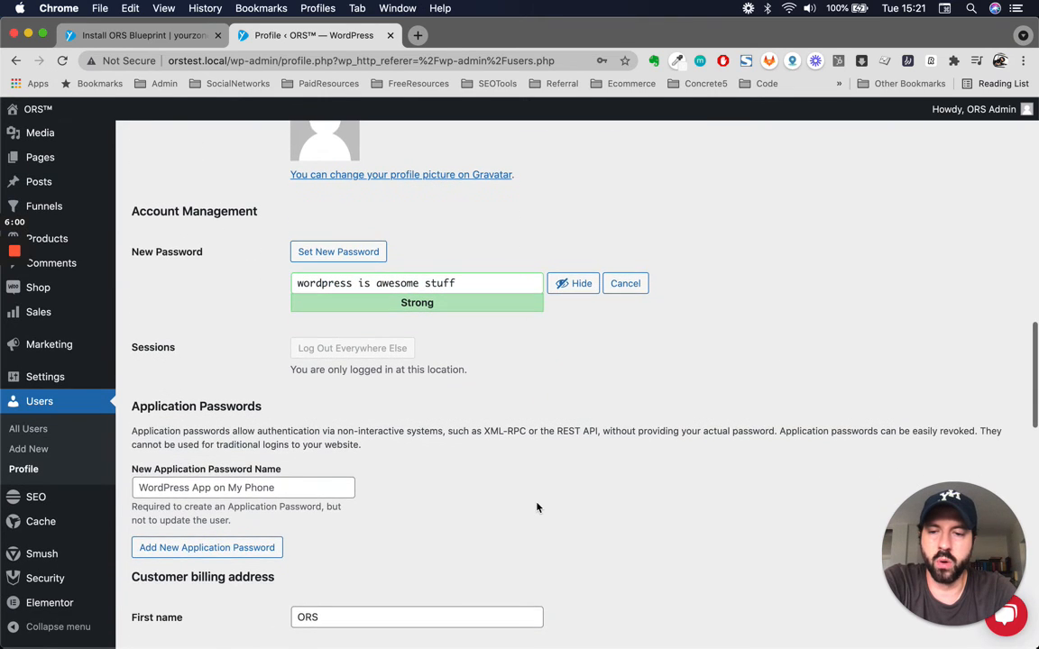
scroll(536, 506, down, 5)
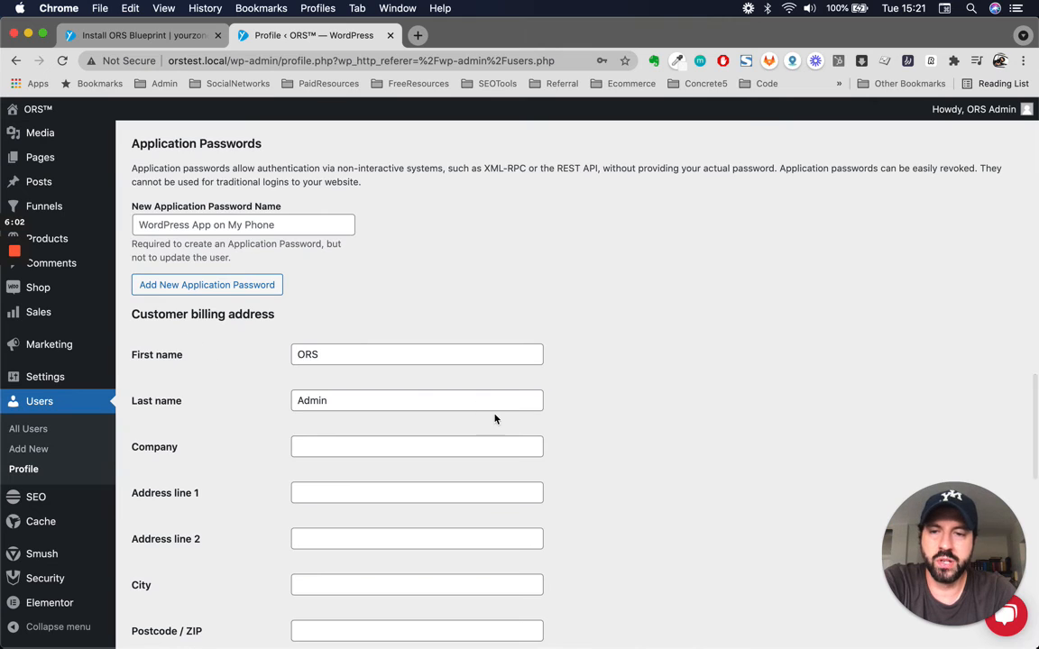
scroll(494, 417, down, 3)
scroll(352, 505, up, 2)
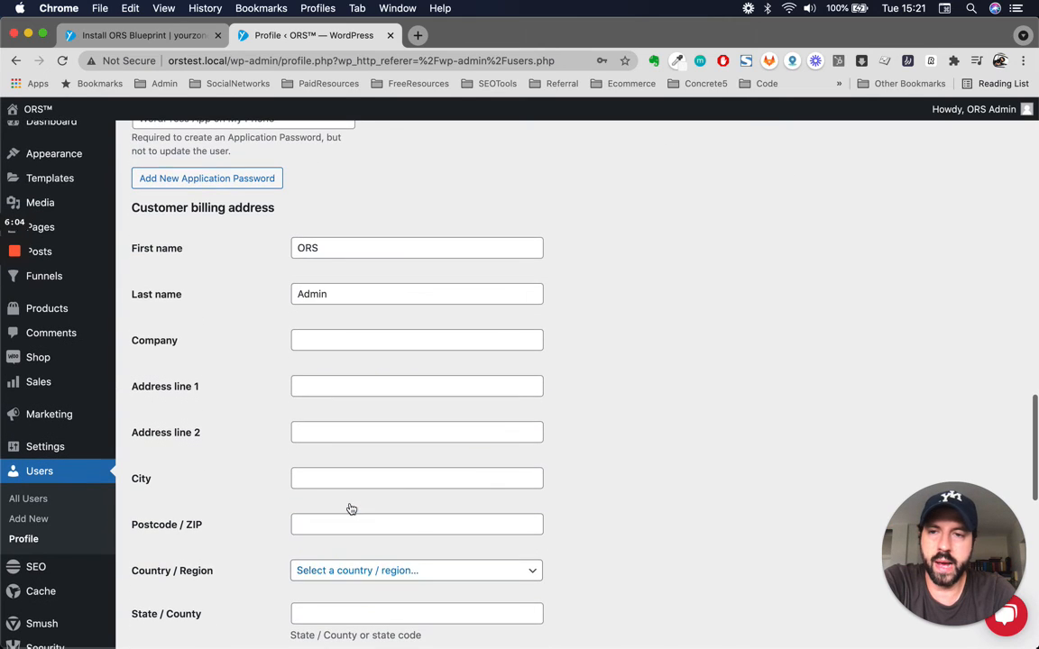
scroll(225, 400, down, 12)
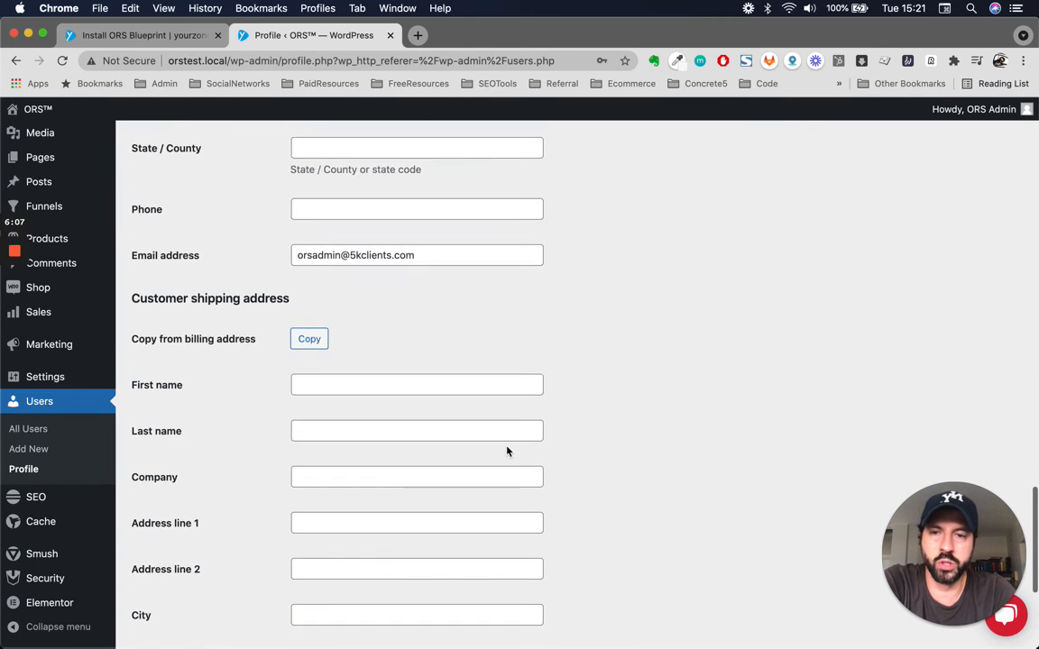
scroll(239, 406, down, 5)
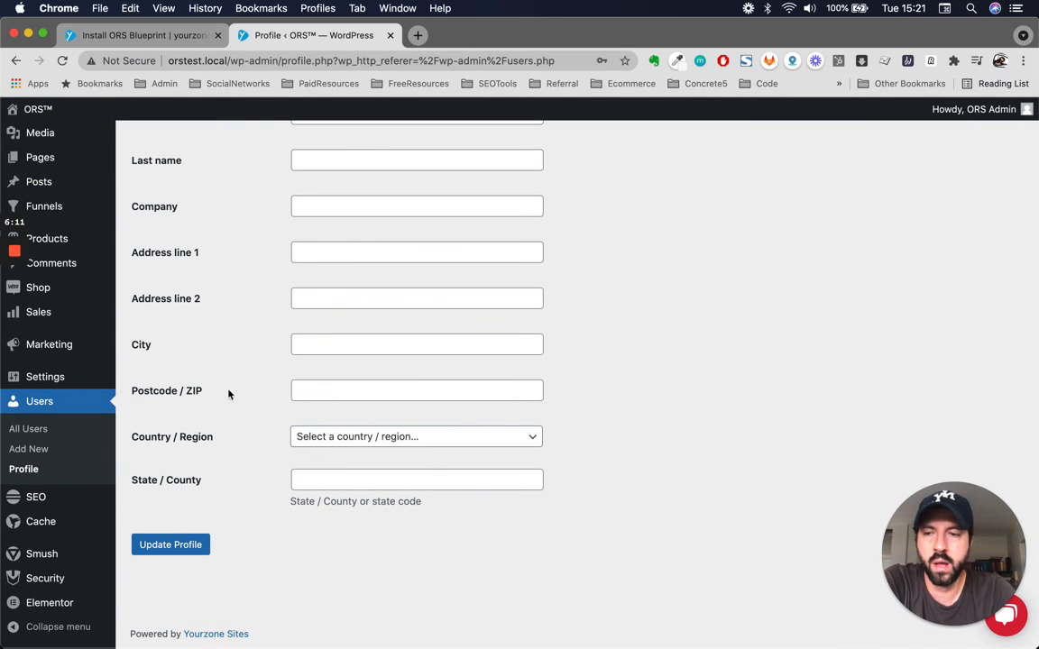
- Leave the profile without saving the changes and return to the list of all users
click(27, 428)
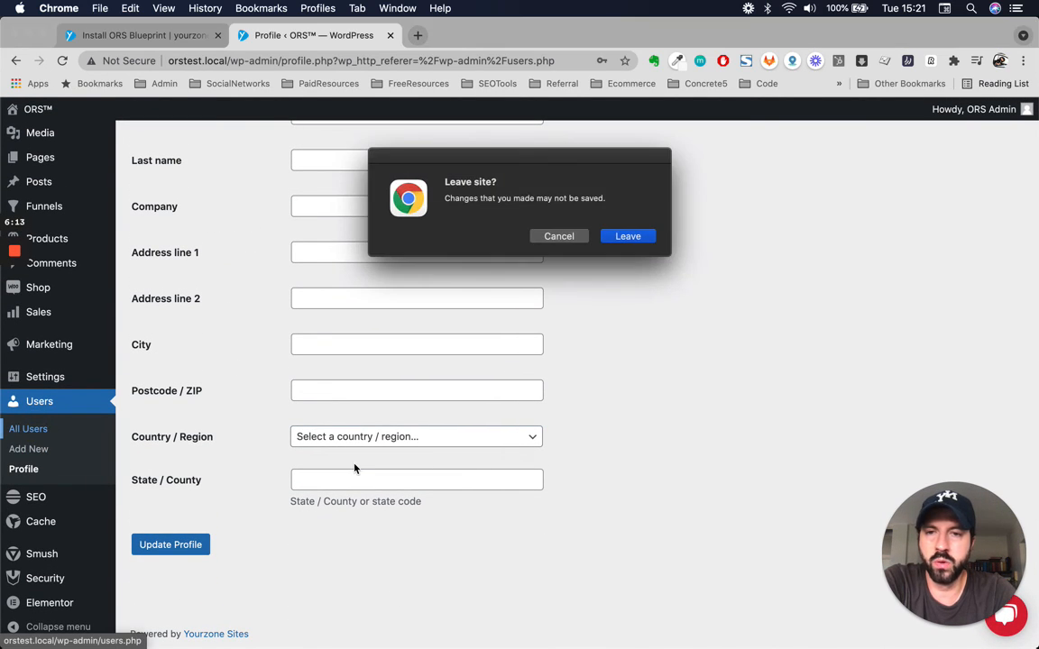
click(629, 236)
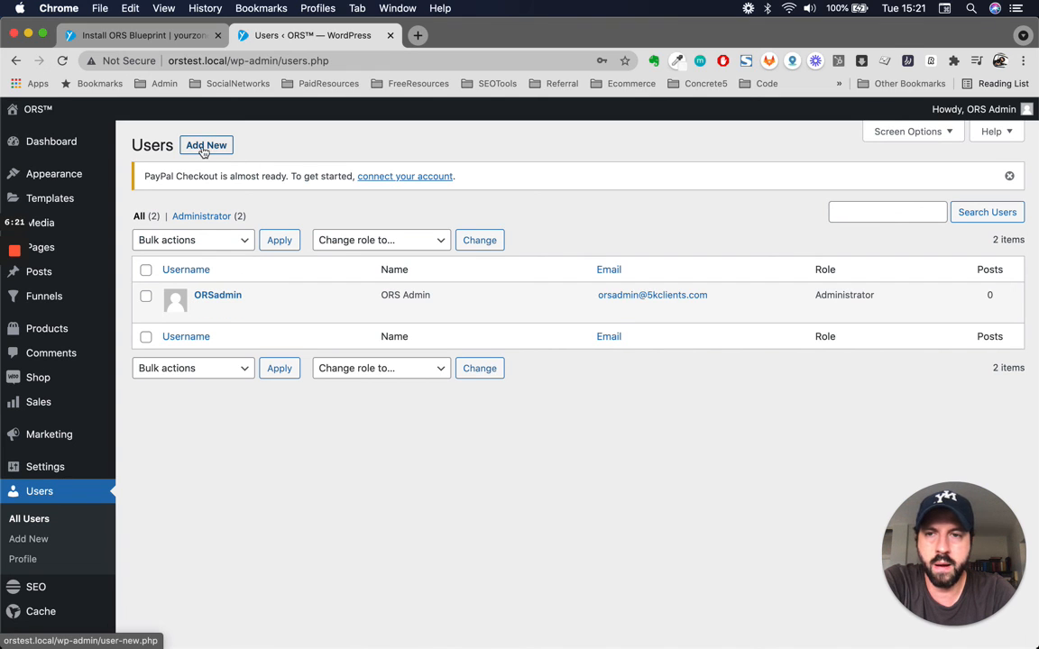
scroll(337, 515, down, 3)
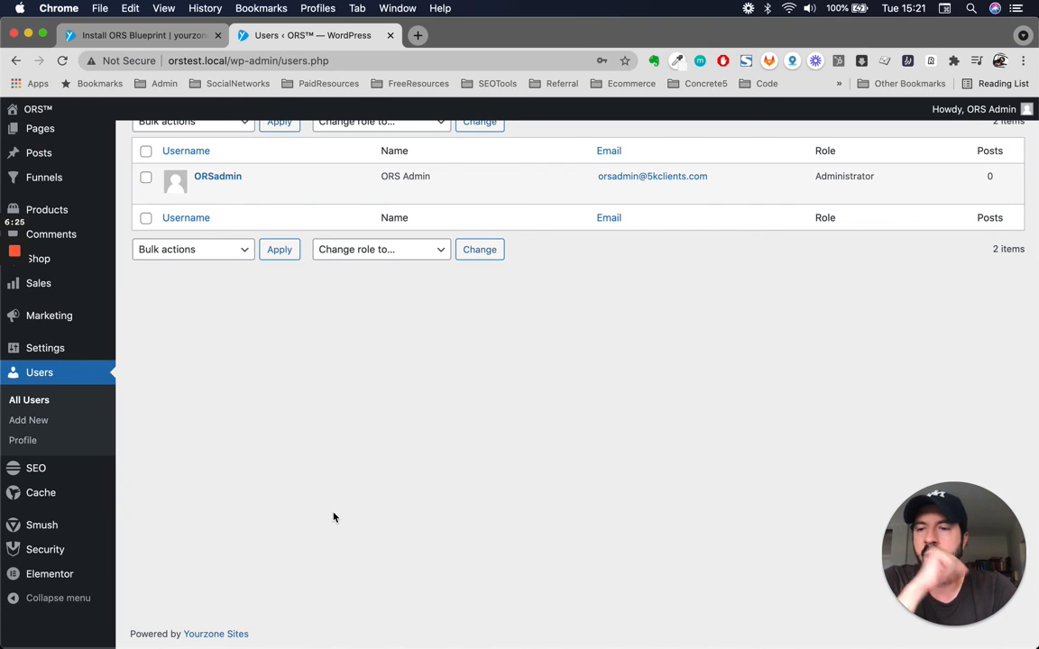
scroll(269, 447, up, 3)
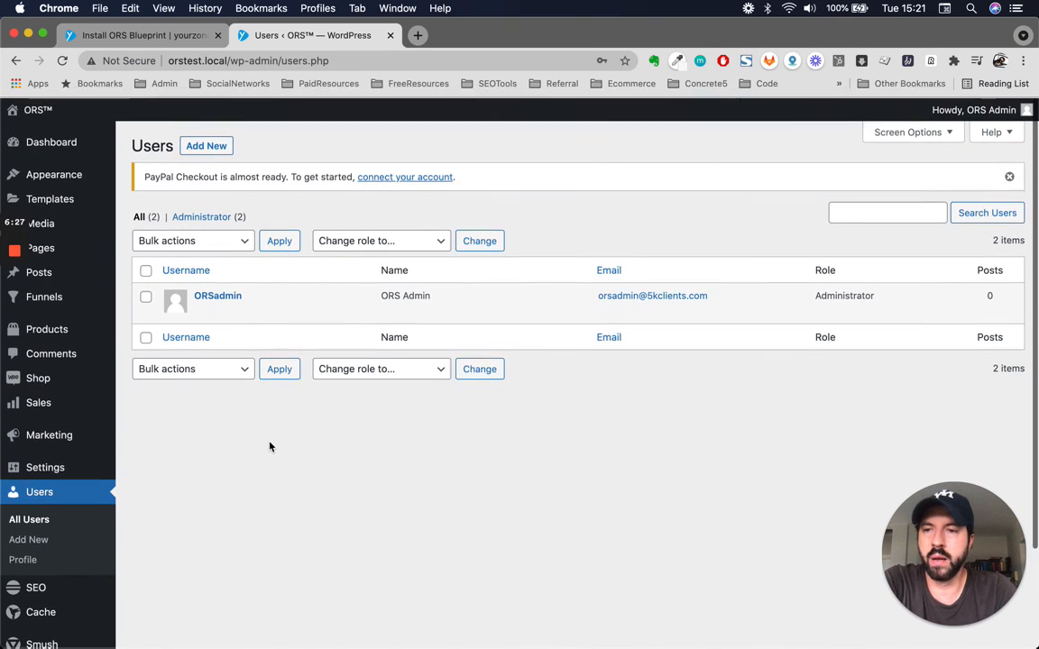